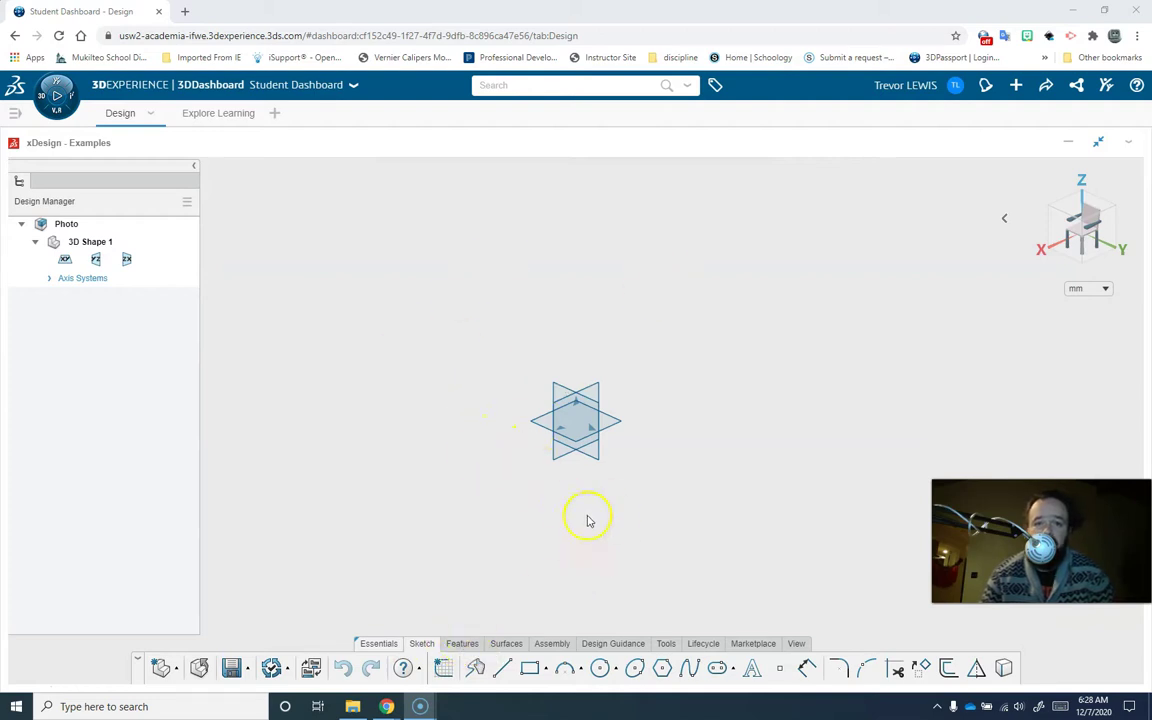
- Start an Insert Picture feature from the Tools tab, leaving Scale on Manual
click(664, 646)
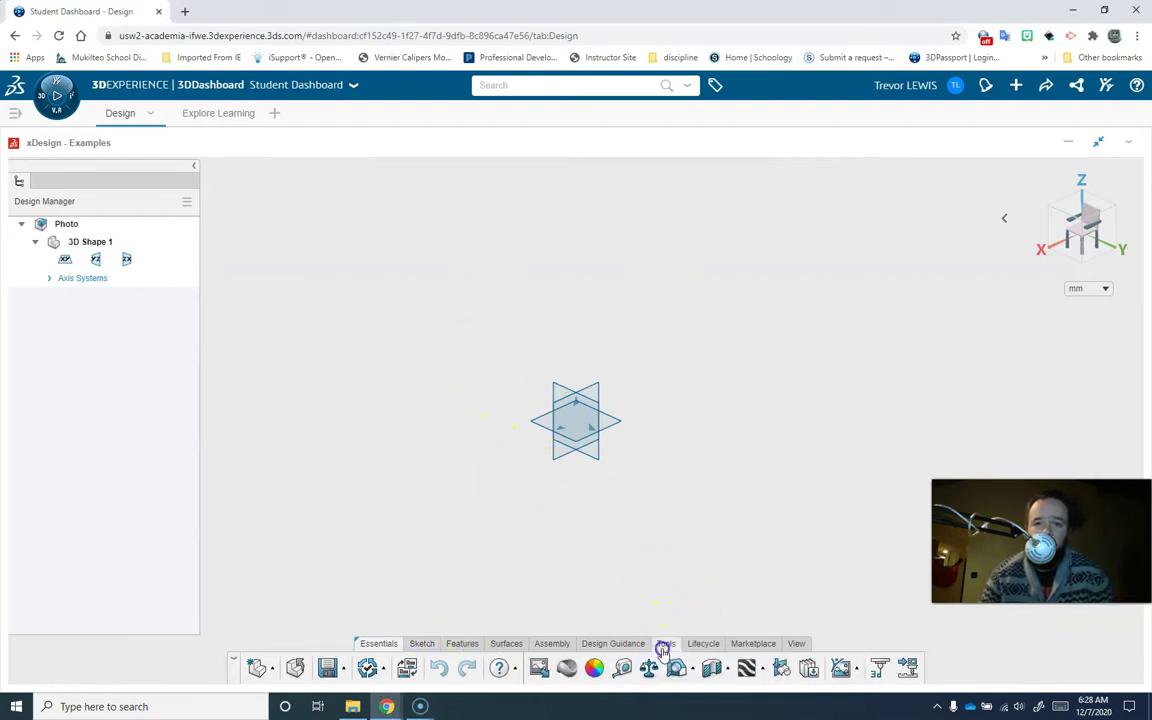
click(539, 670)
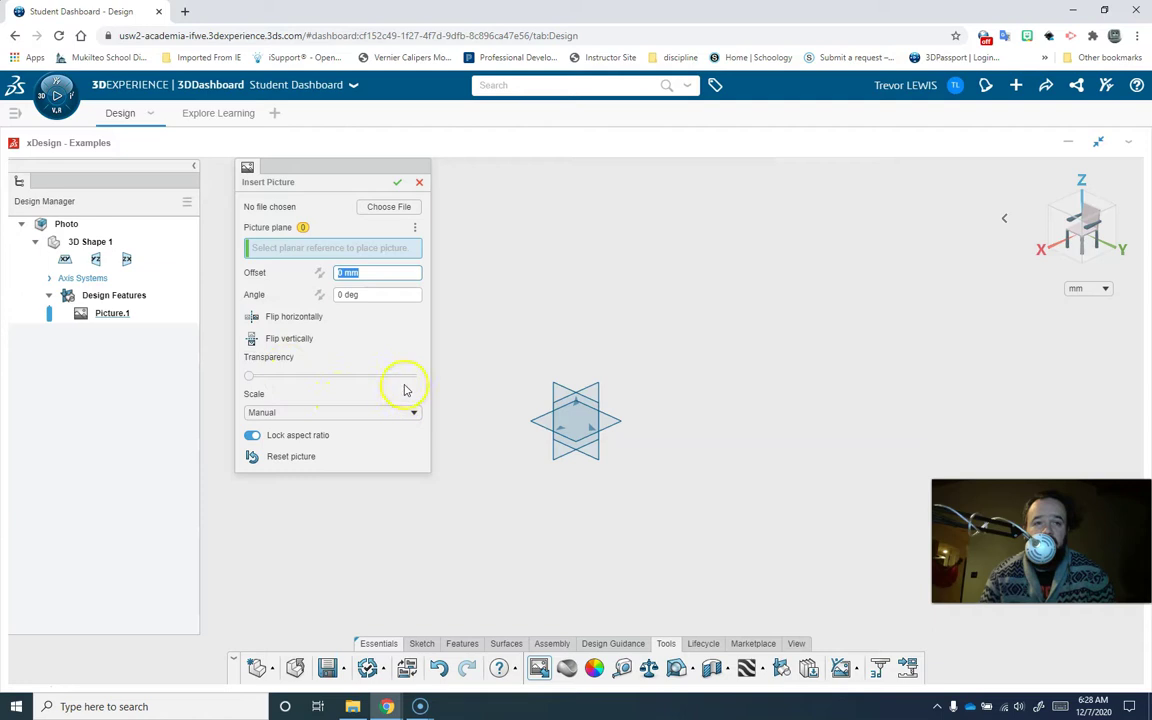
click(332, 411)
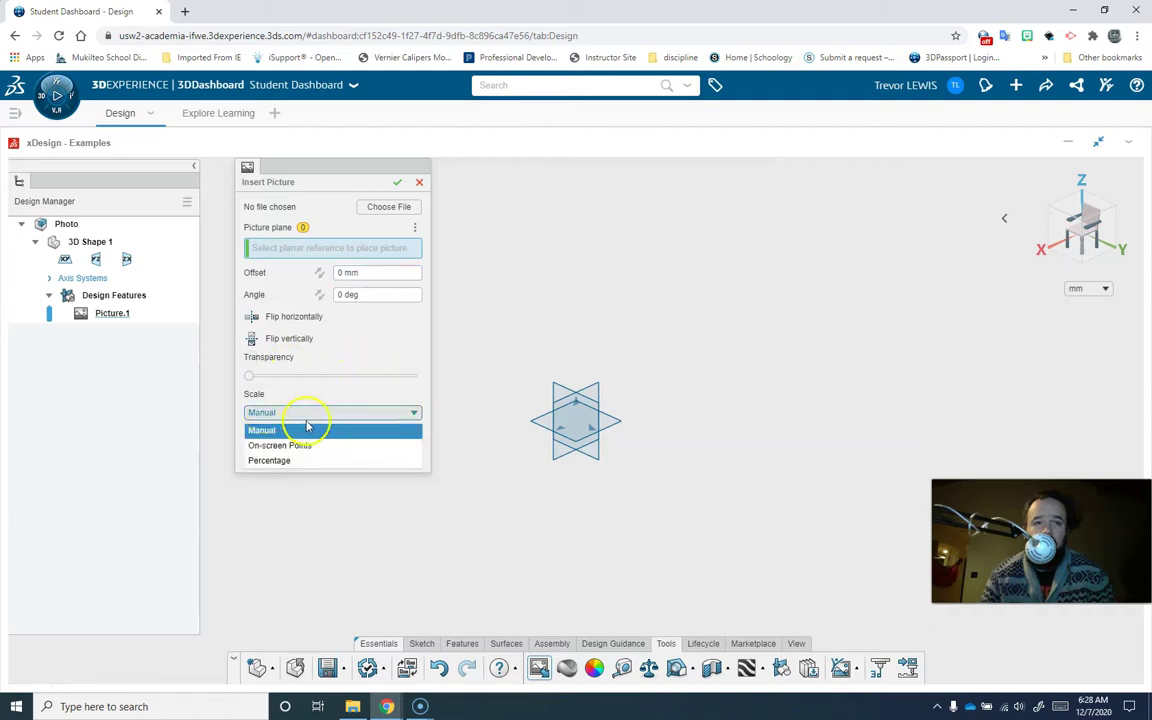
click(333, 412)
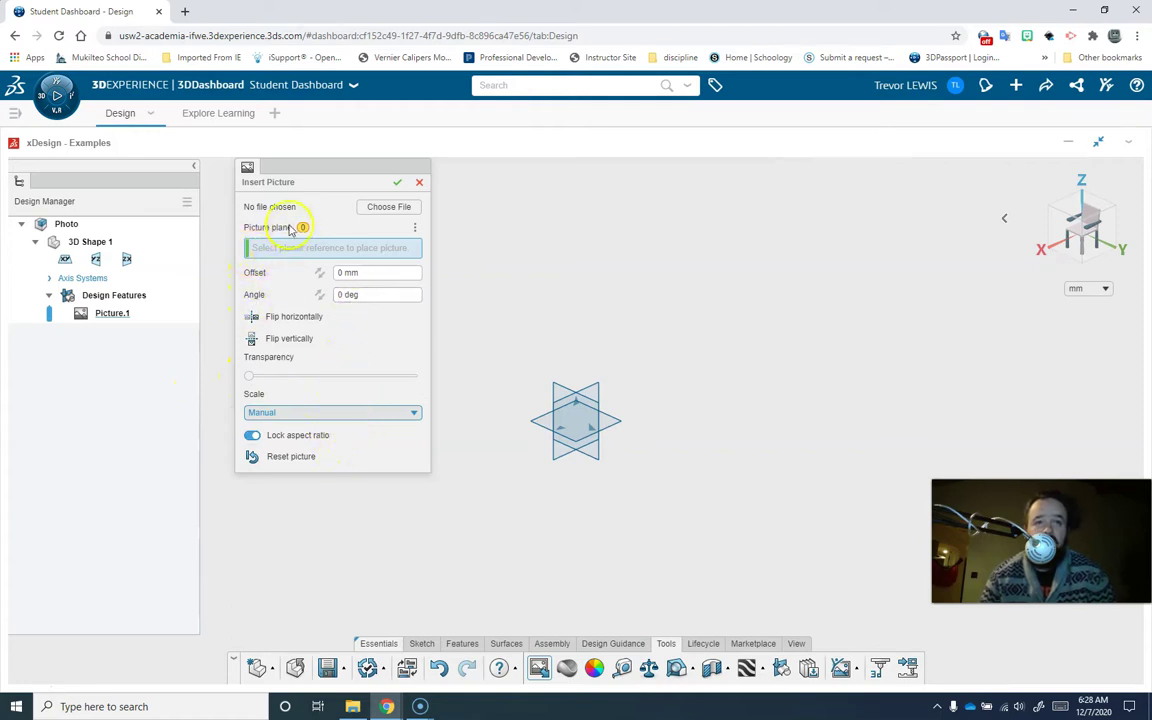
- Place IMG_6529.JPG on the XY plane and confirm Picture.1
click(540, 427)
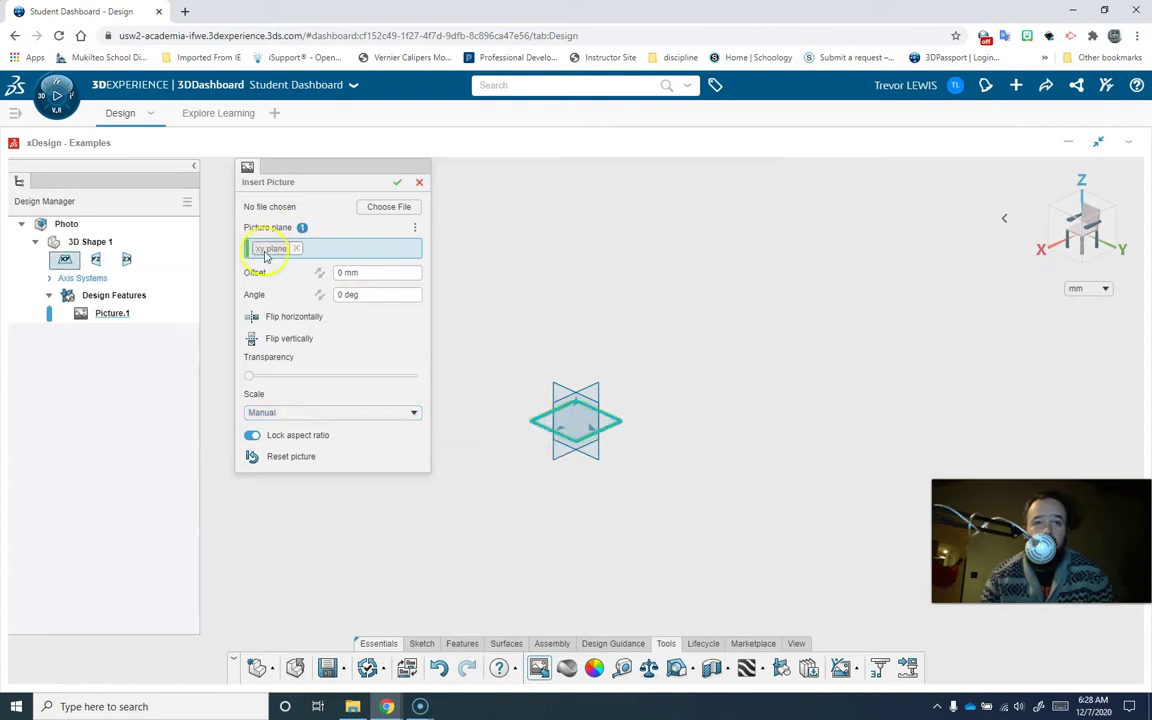
click(389, 206)
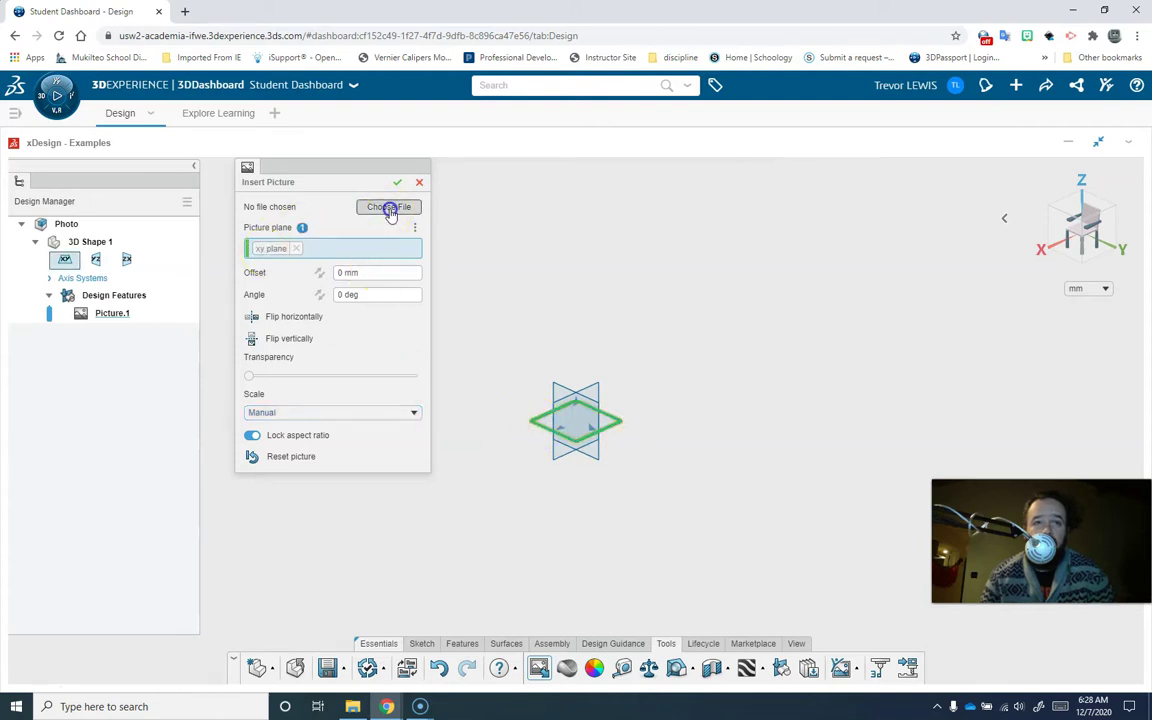
click(816, 498)
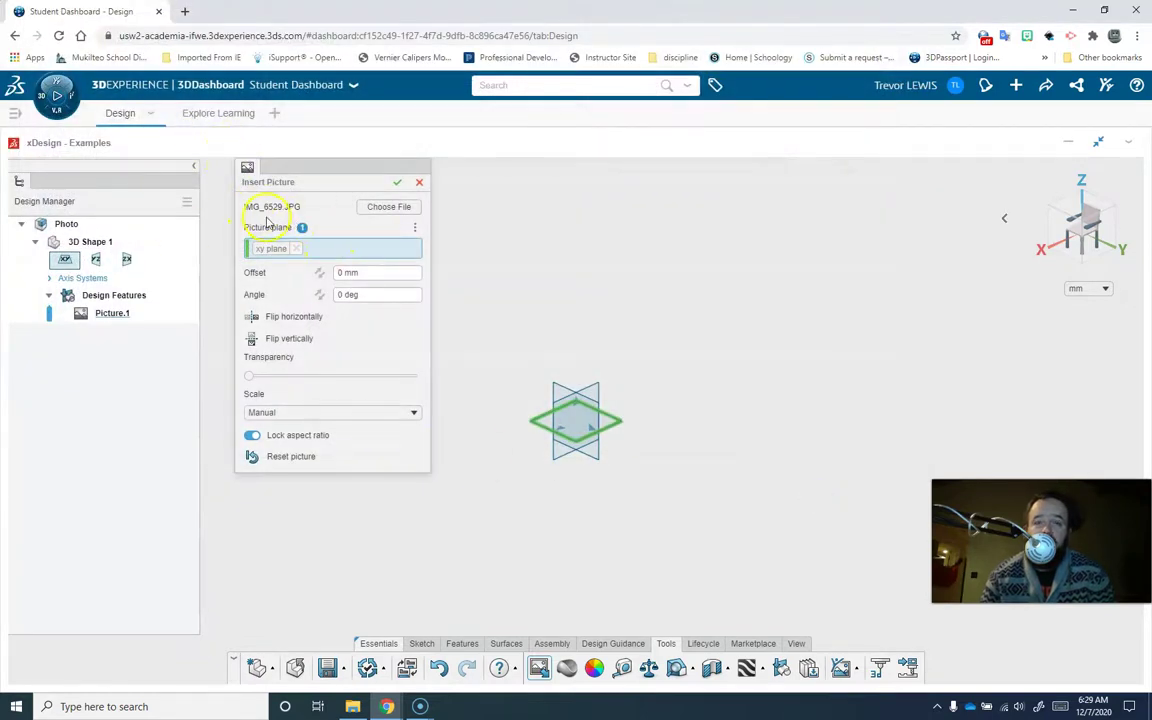
click(398, 185)
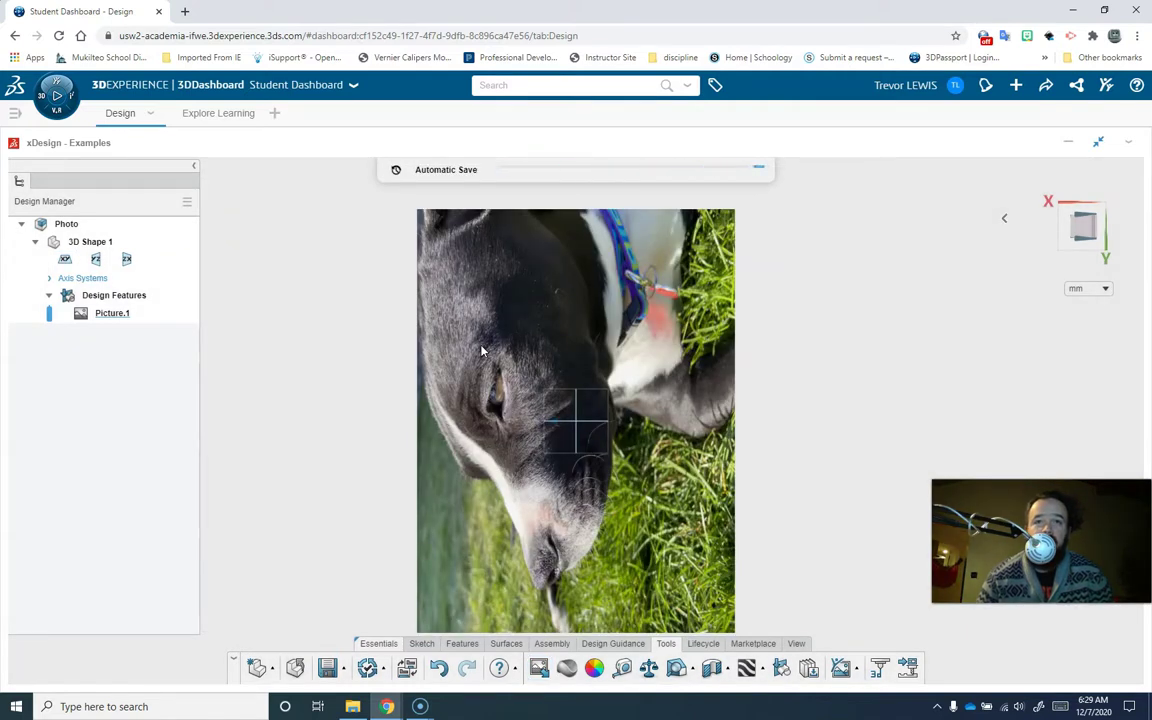
- Orbit to inspect the sideways dog picture, then undo its insertion
middle_drag(481, 350, 476, 380)
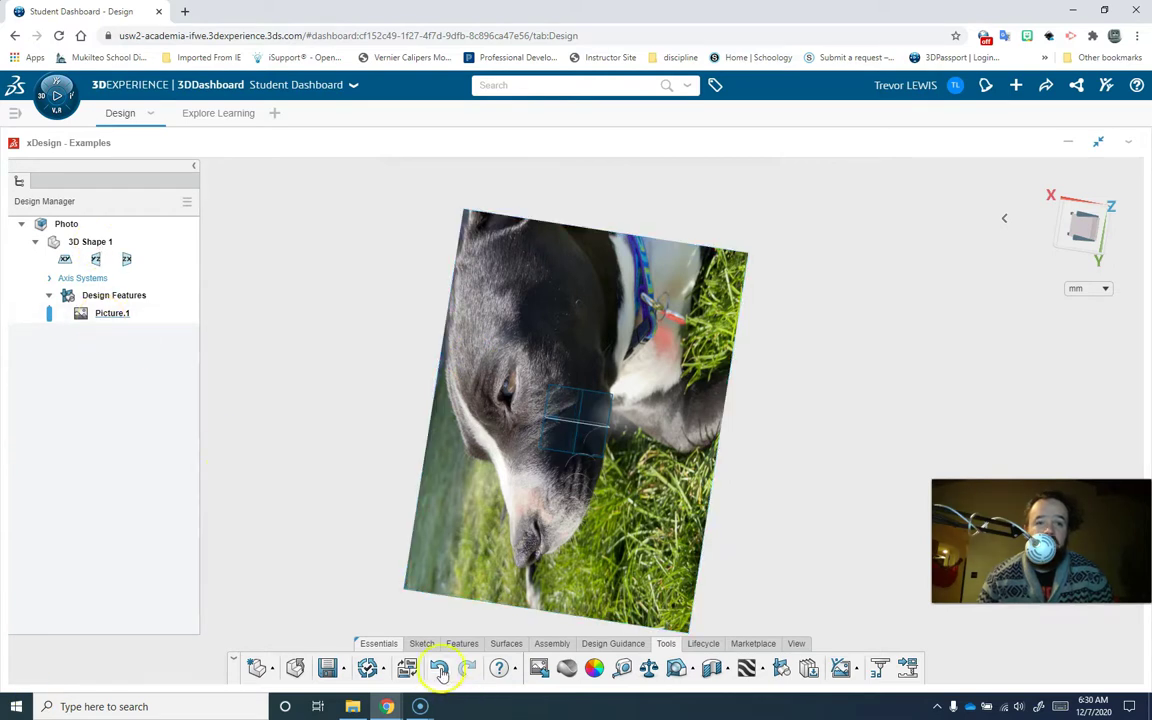
key(ctrl+z)
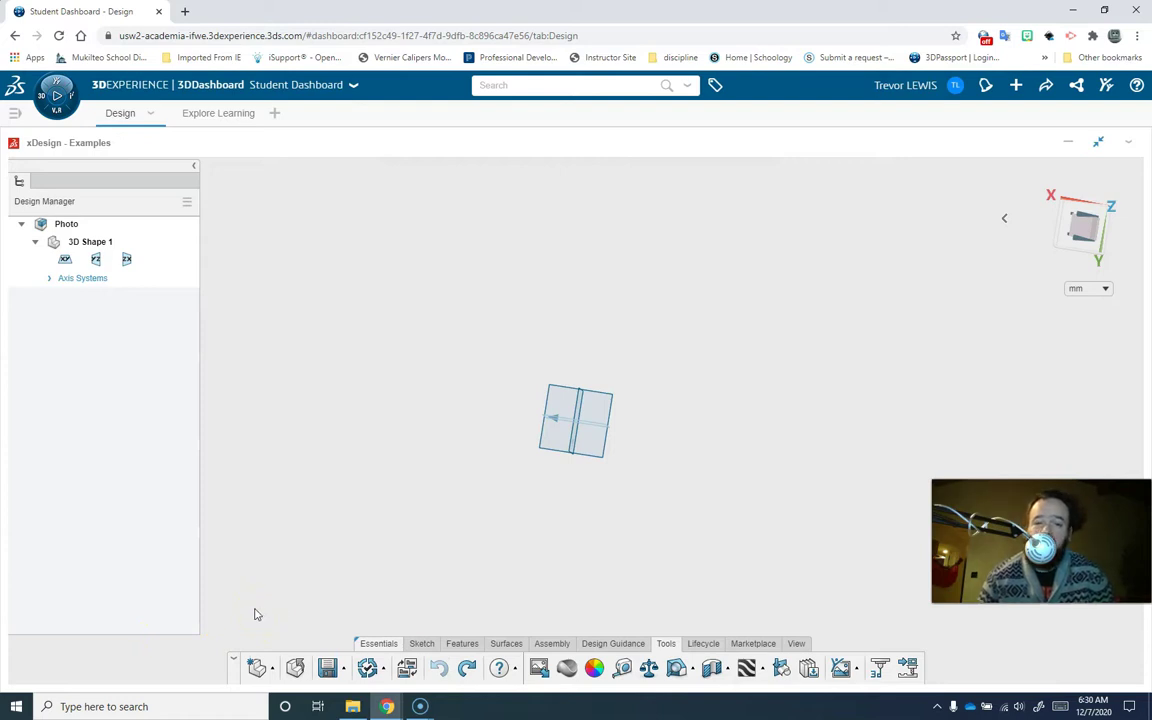
- Snip a region around the upright dog photo with Snip & Sketch
click(65, 679)
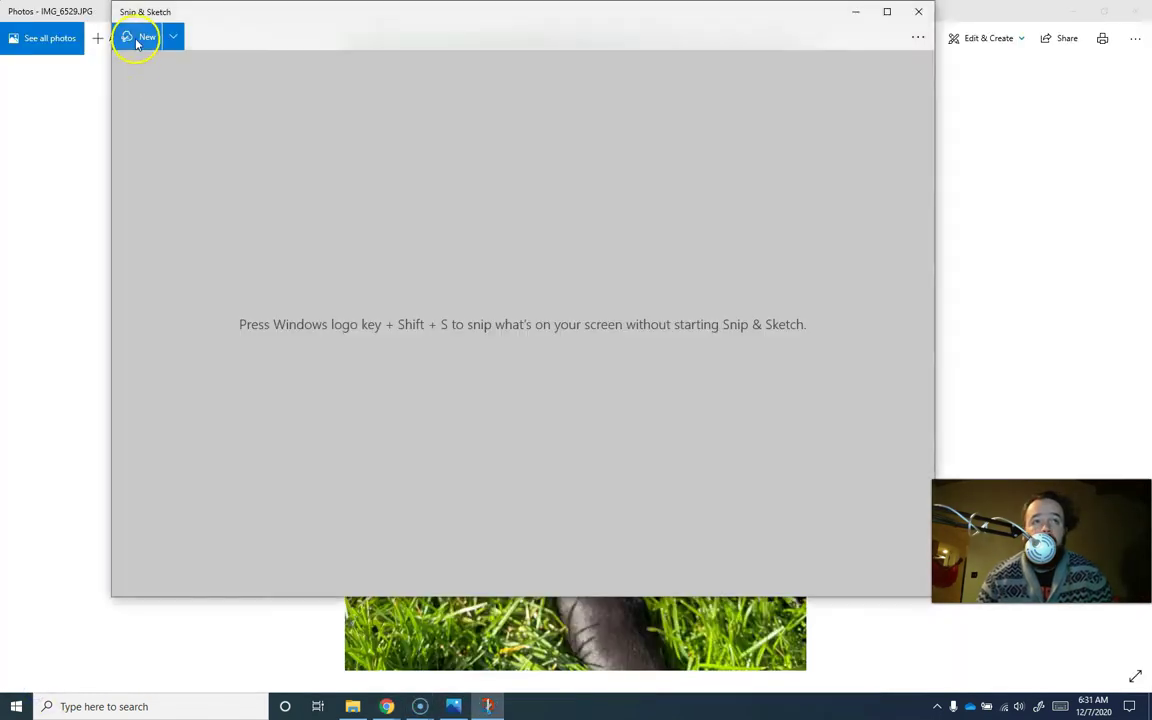
click(136, 40)
key(super+shift+s)
mouse_move(349, 55)
mouse_down()
mouse_move(757, 585)
mouse_move(782, 653)
mouse_move(805, 665)
mouse_up()
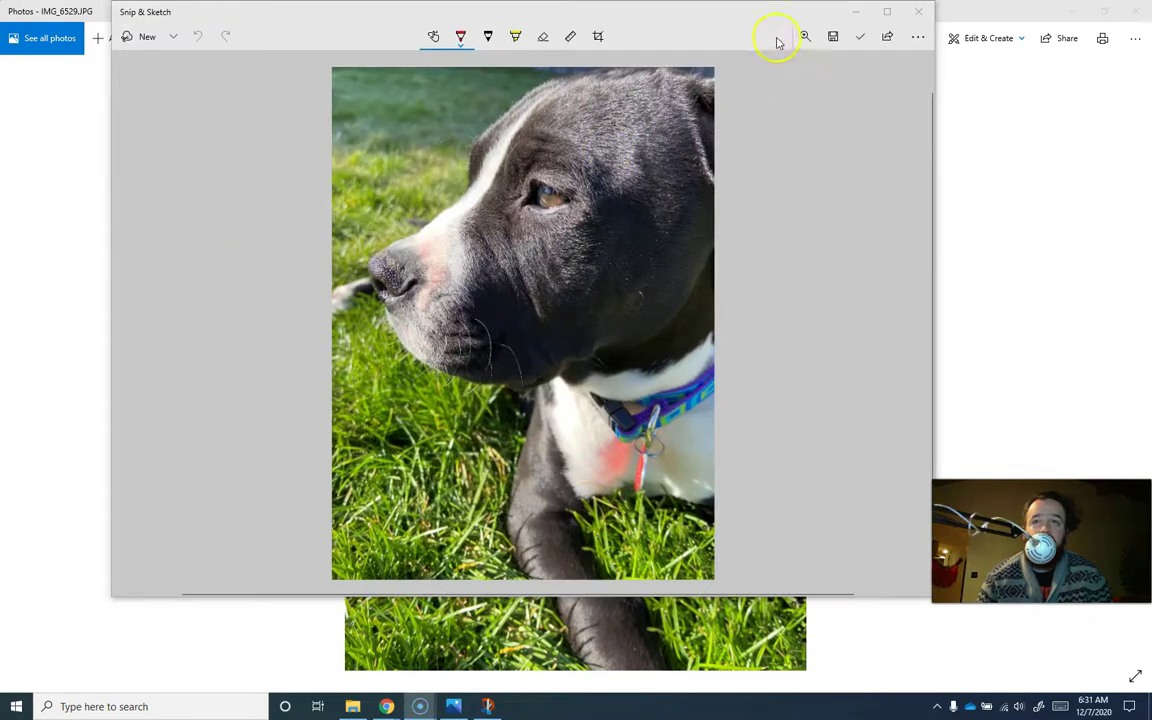
- Save the snip as a PNG in Downloads and return to the browser
click(834, 37)
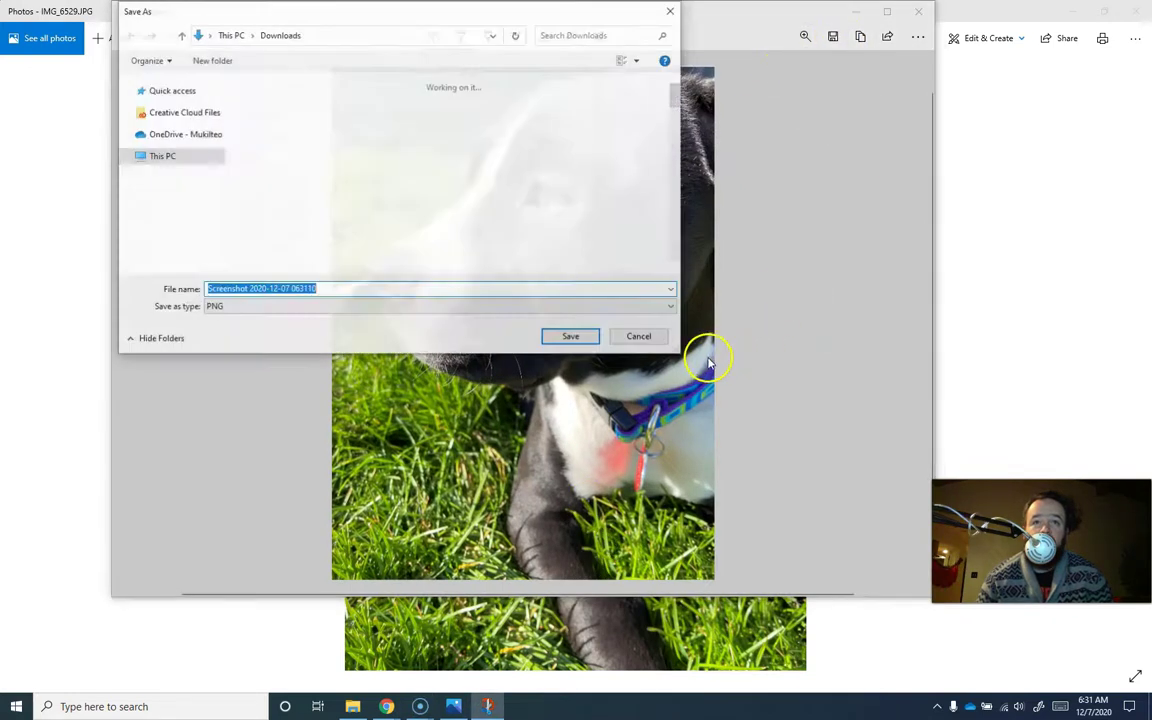
click(556, 337)
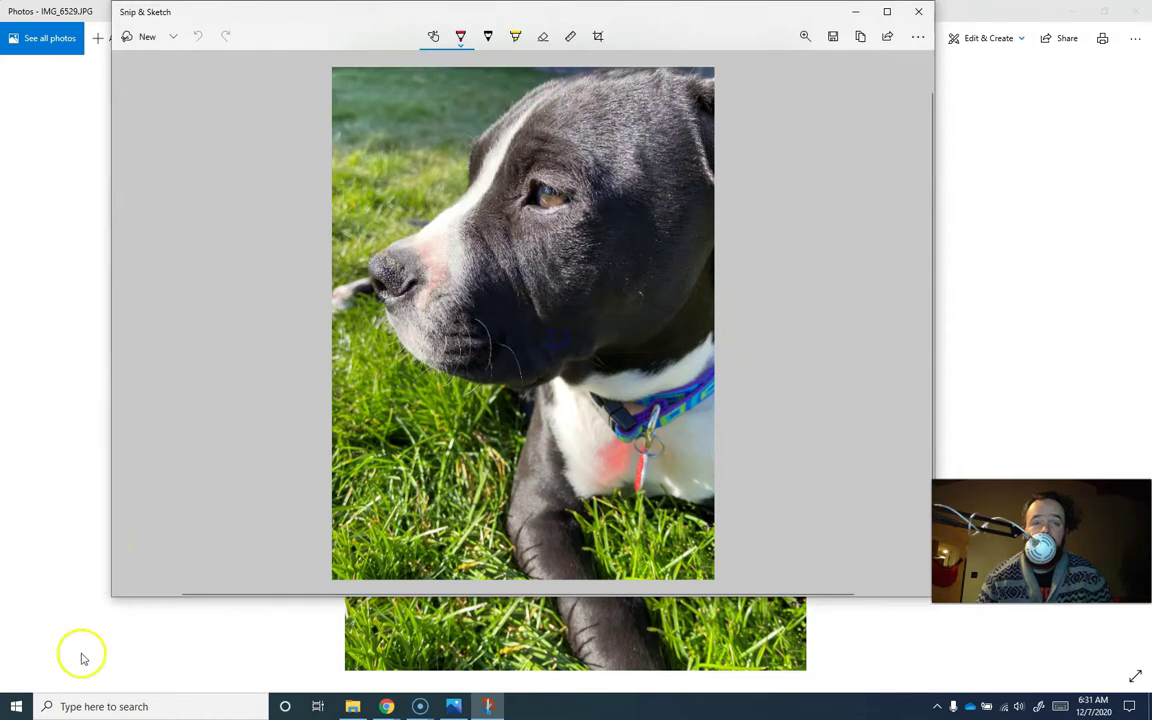
click(386, 706)
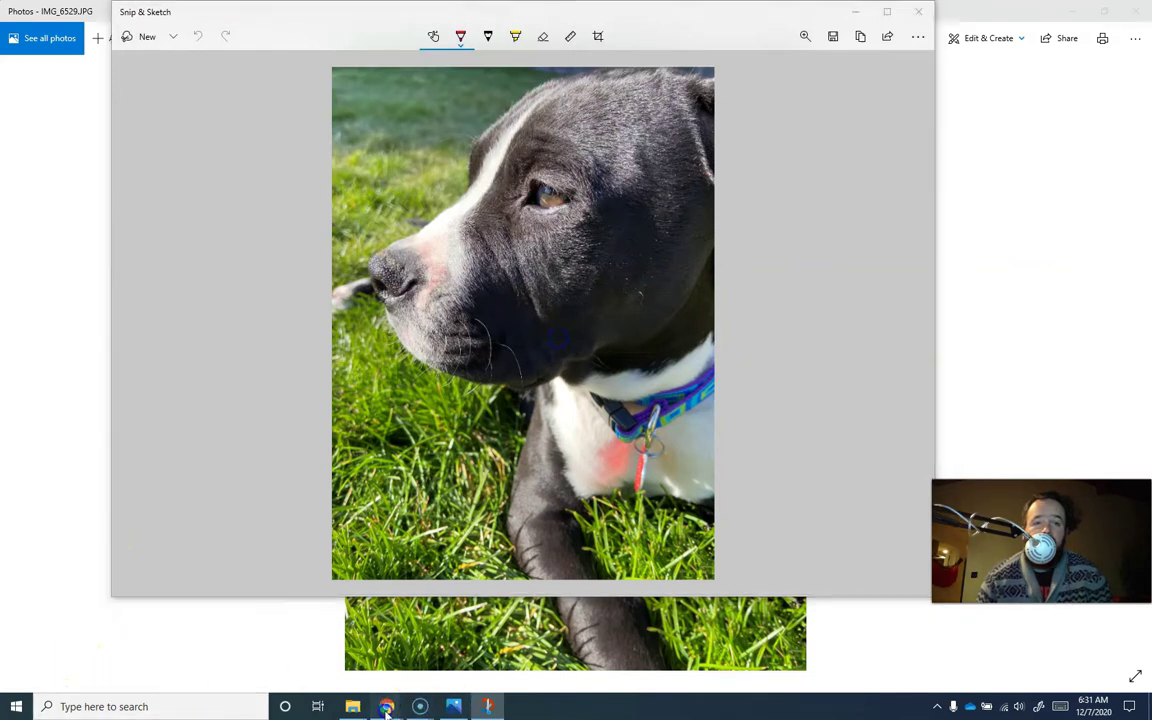
- Insert the upright dog screenshot from Downloads as Picture.1 on the XY plane
click(432, 660)
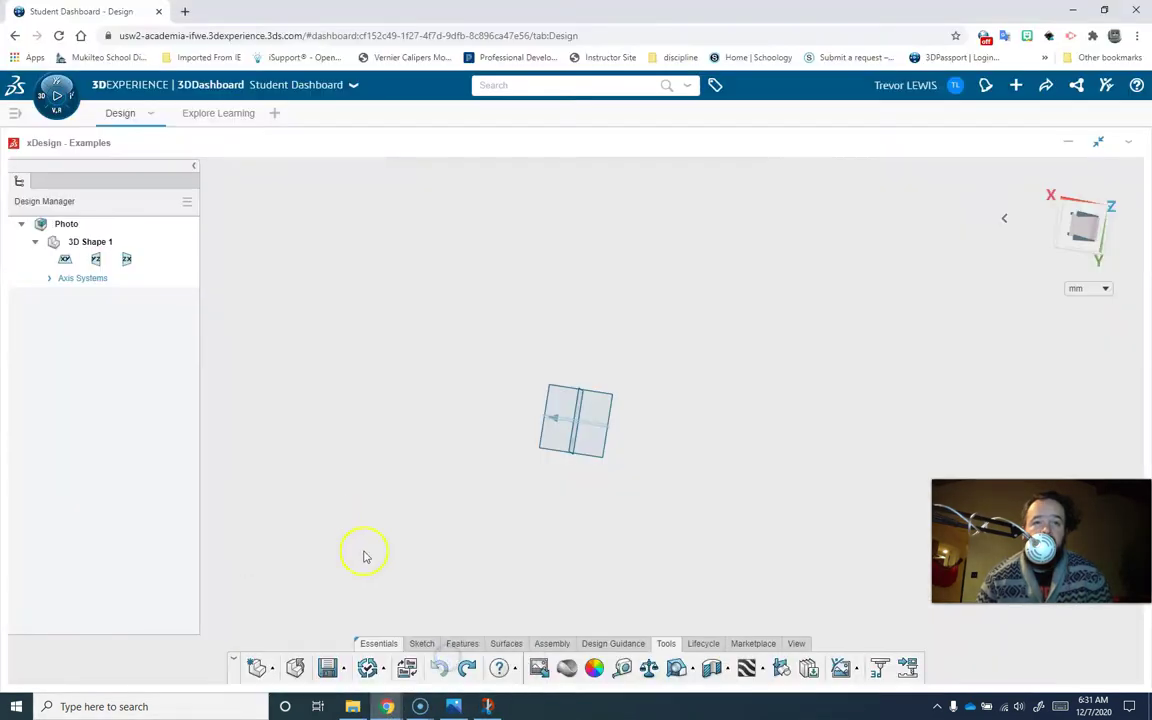
click(541, 667)
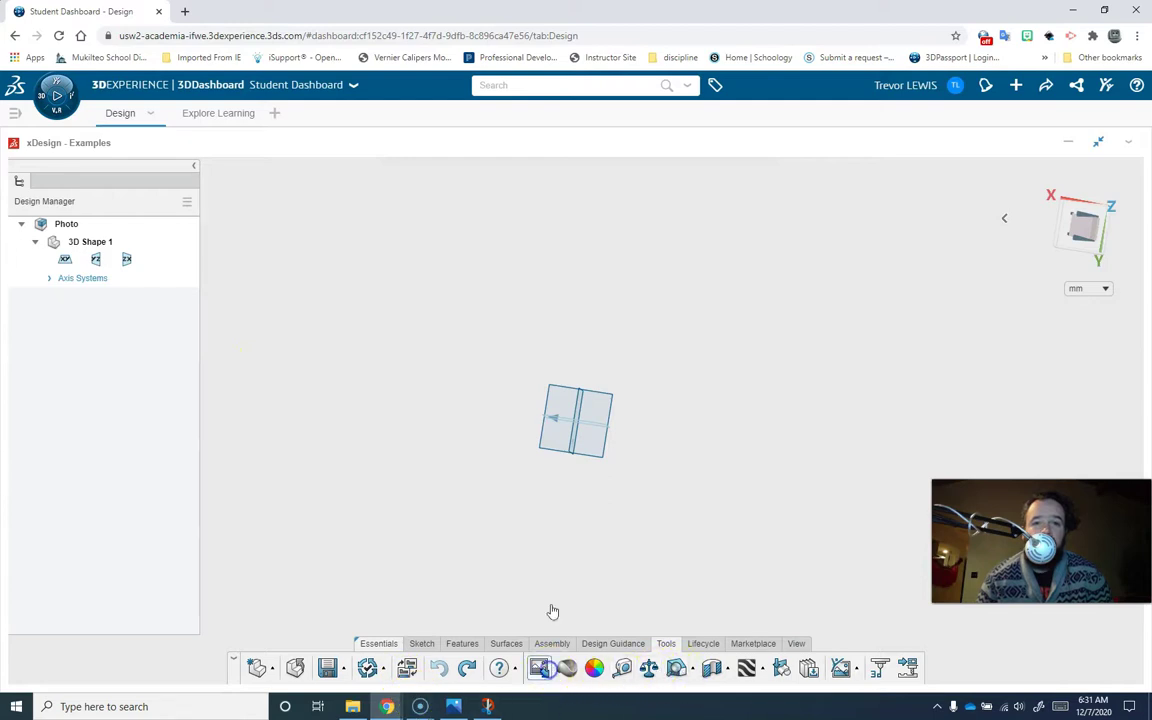
click(548, 450)
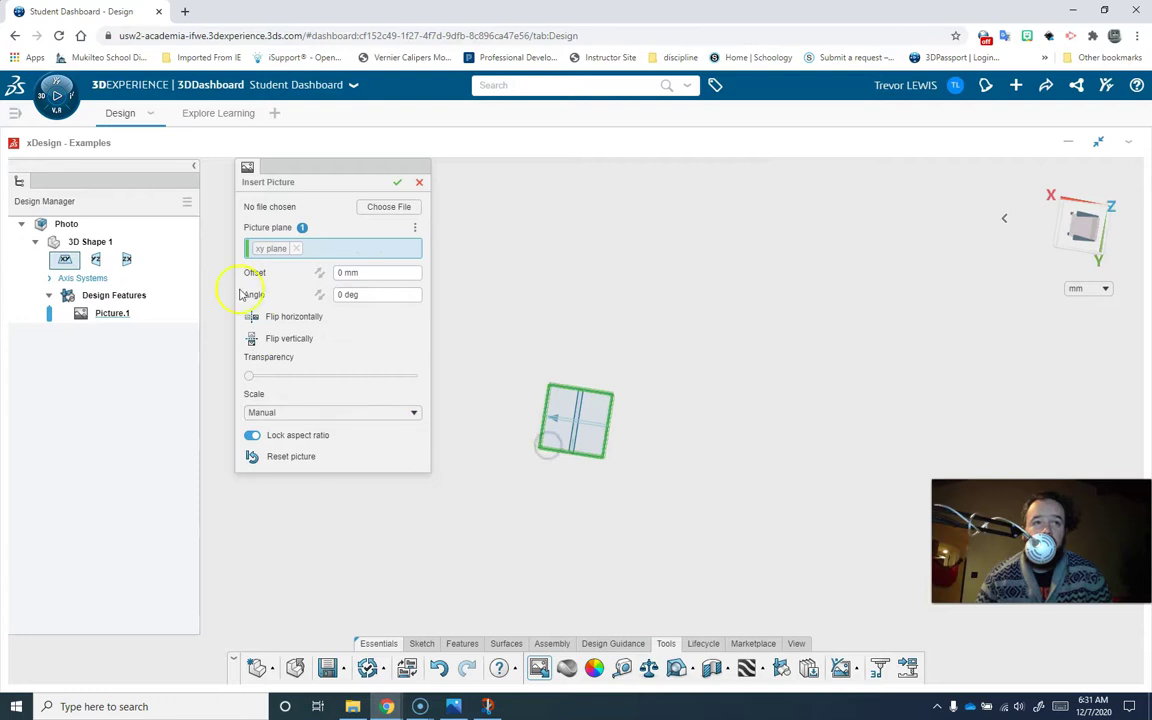
click(385, 206)
click(61, 259)
double_click(150, 106)
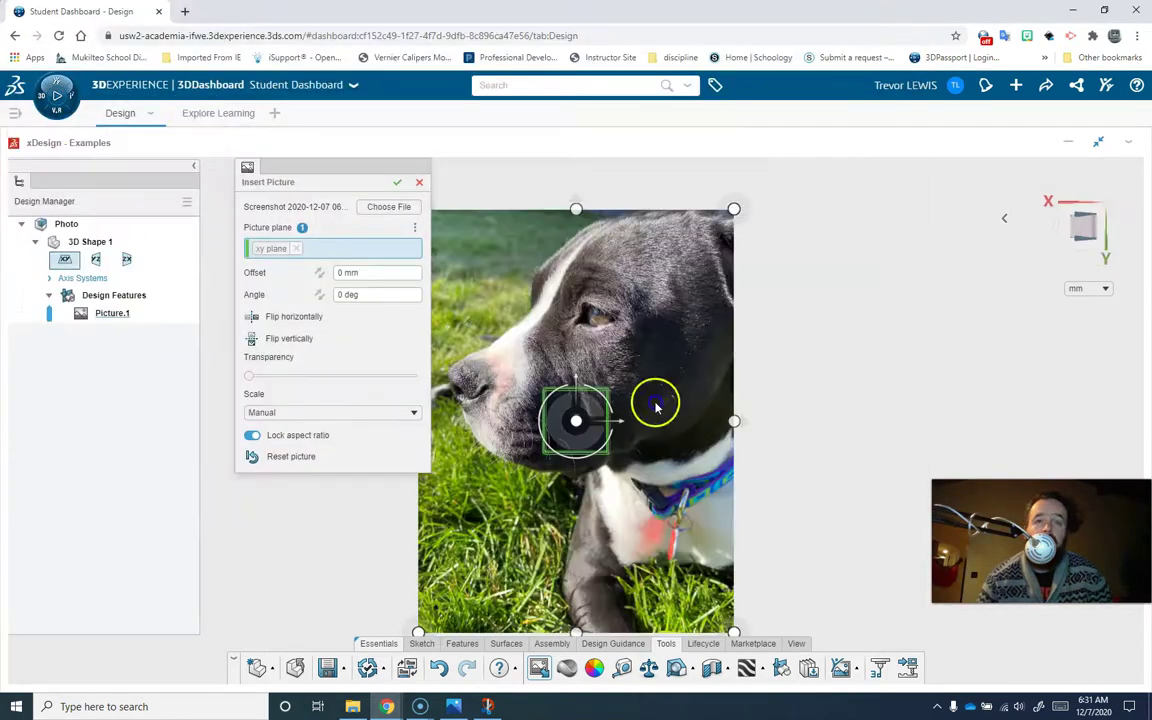
click(395, 184)
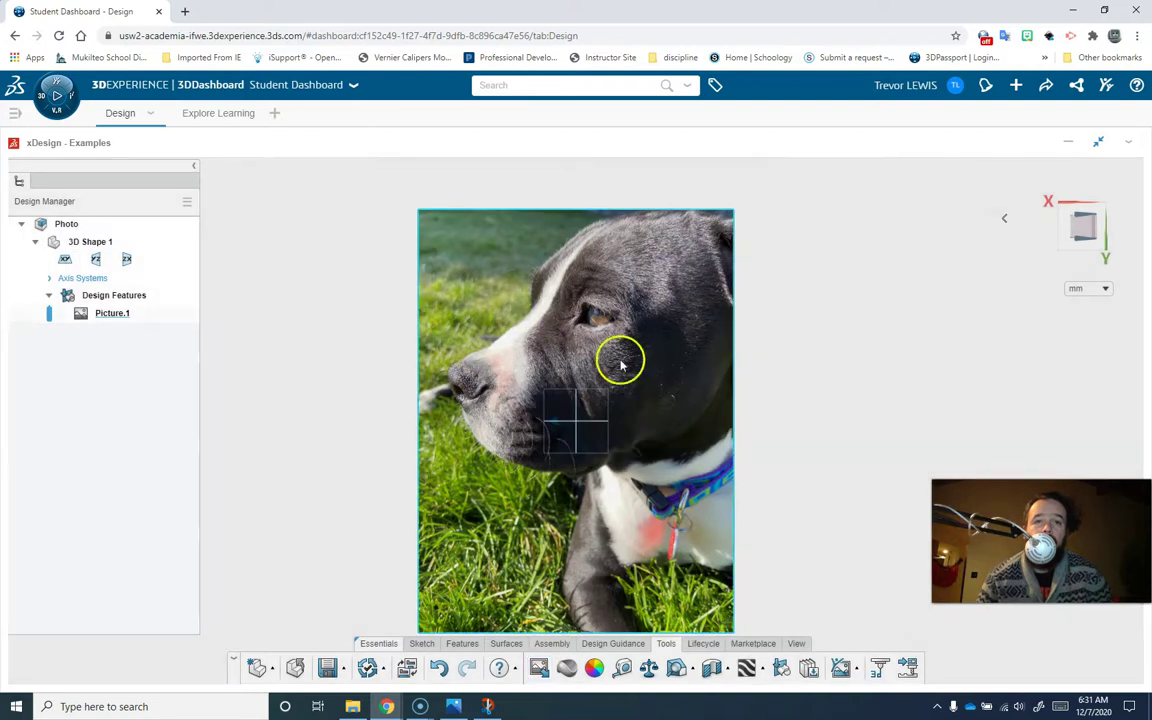
middle_drag(751, 571, 789, 524)
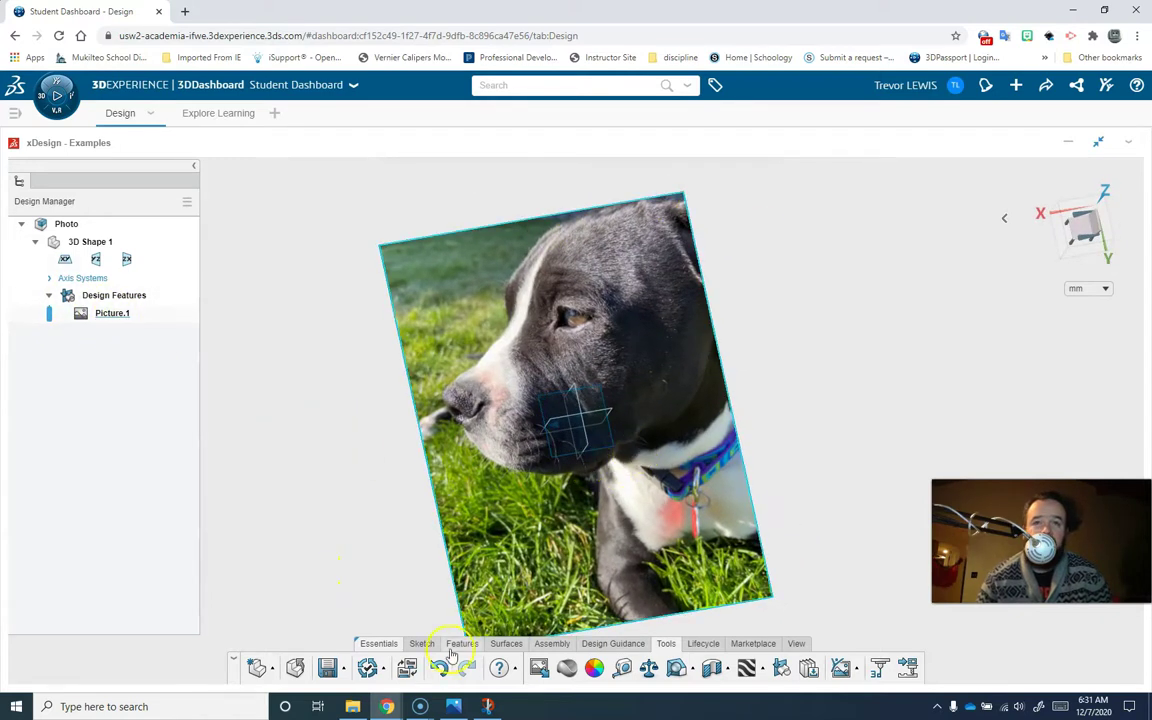
click(422, 644)
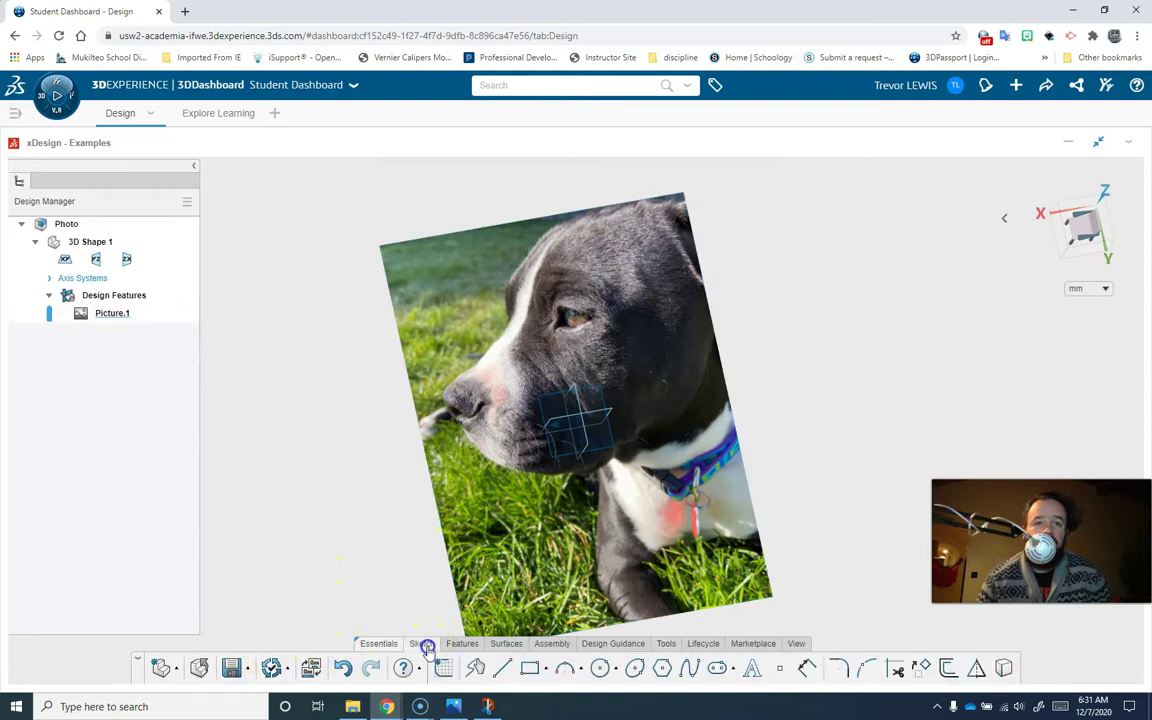
- Start Sketch.1 on the XY plane with the Line tool
click(65, 258)
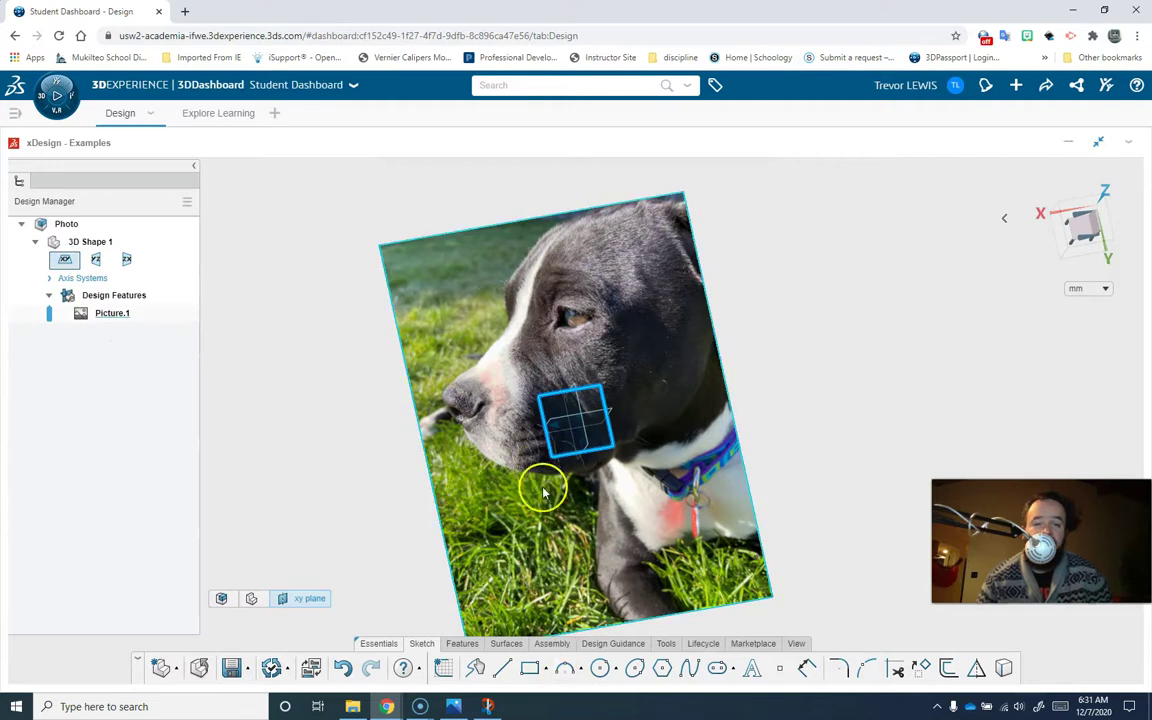
click(443, 668)
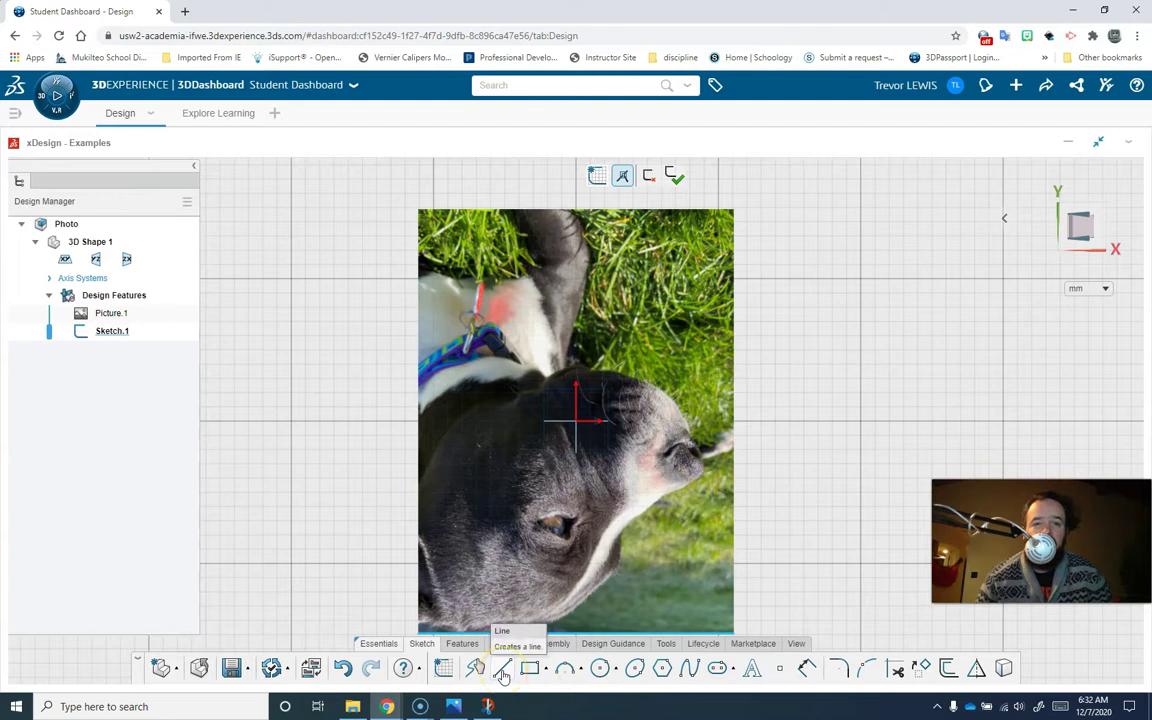
click(503, 670)
scroll(615, 575, down, 3)
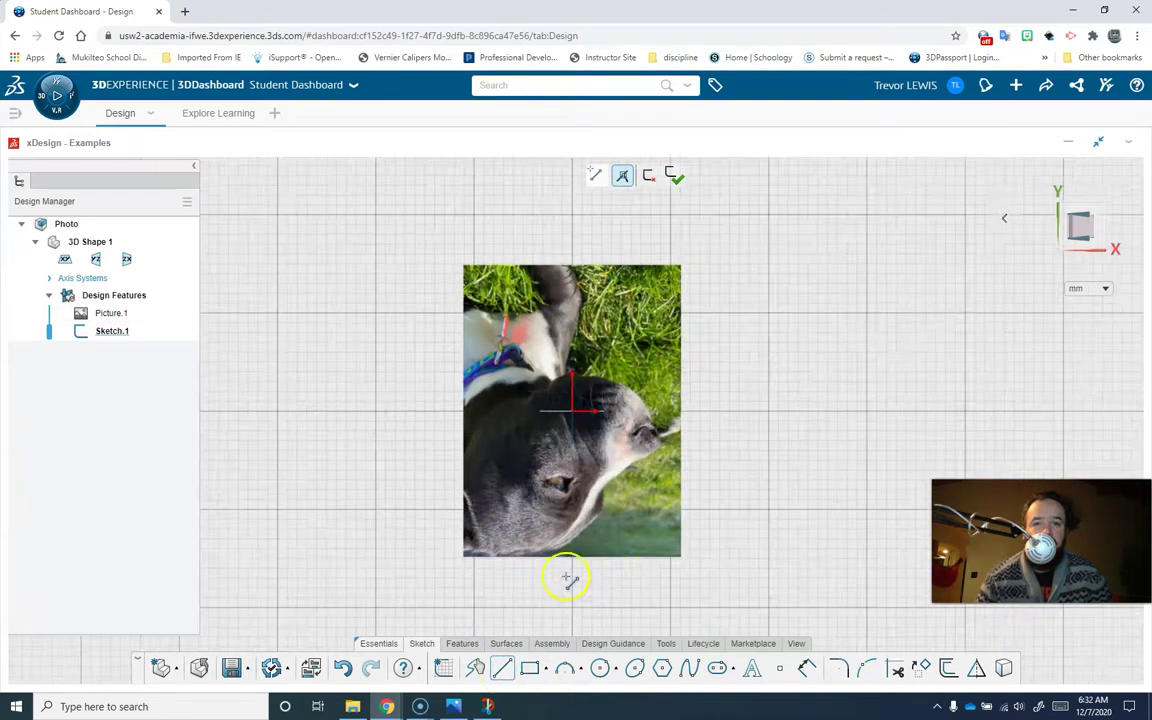
scroll(567, 565, up, 2)
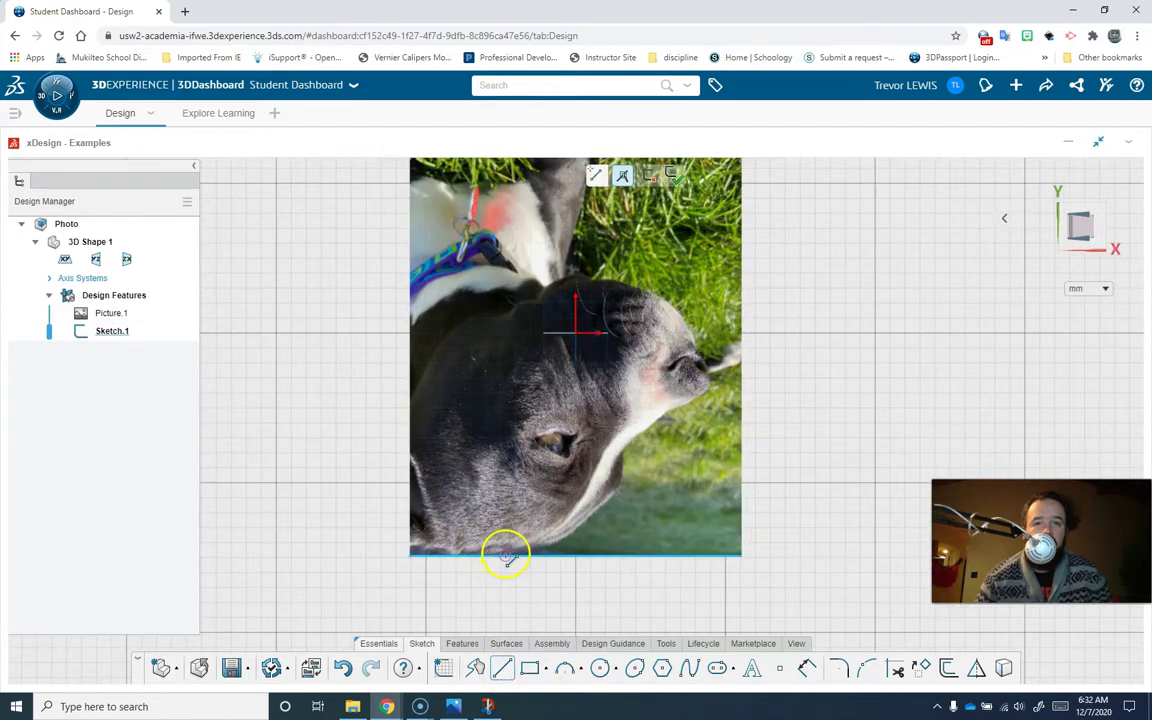
scroll(566, 481, down, 1)
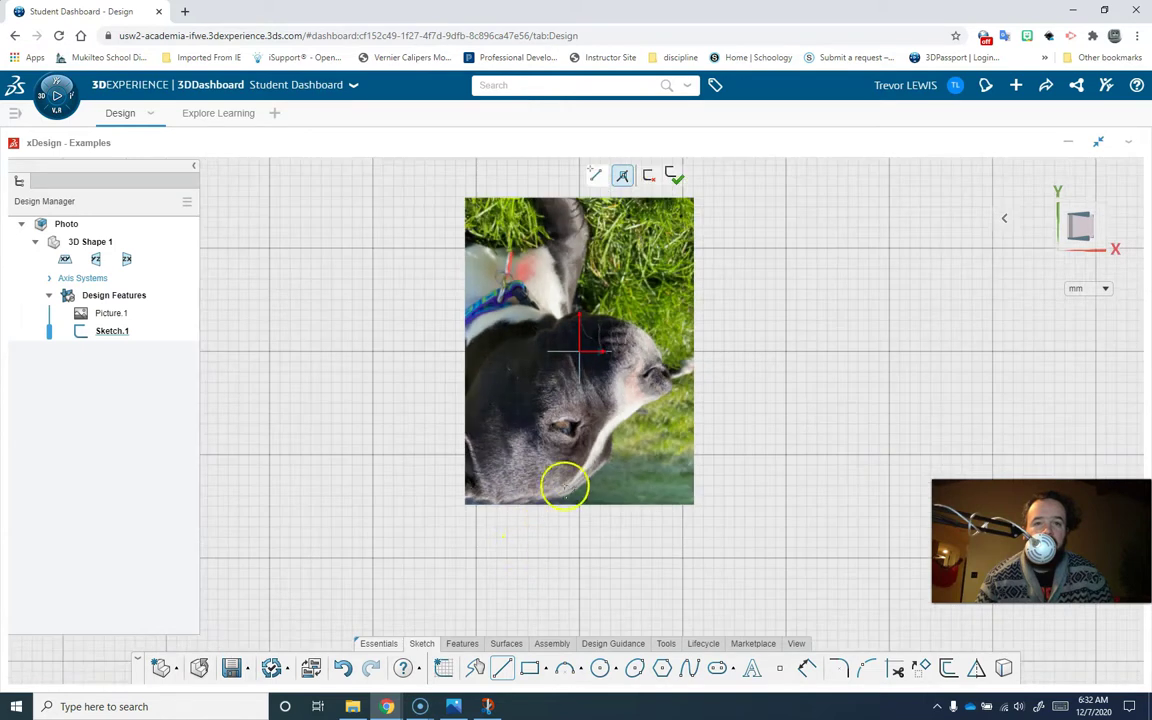
scroll(571, 476, up, 4)
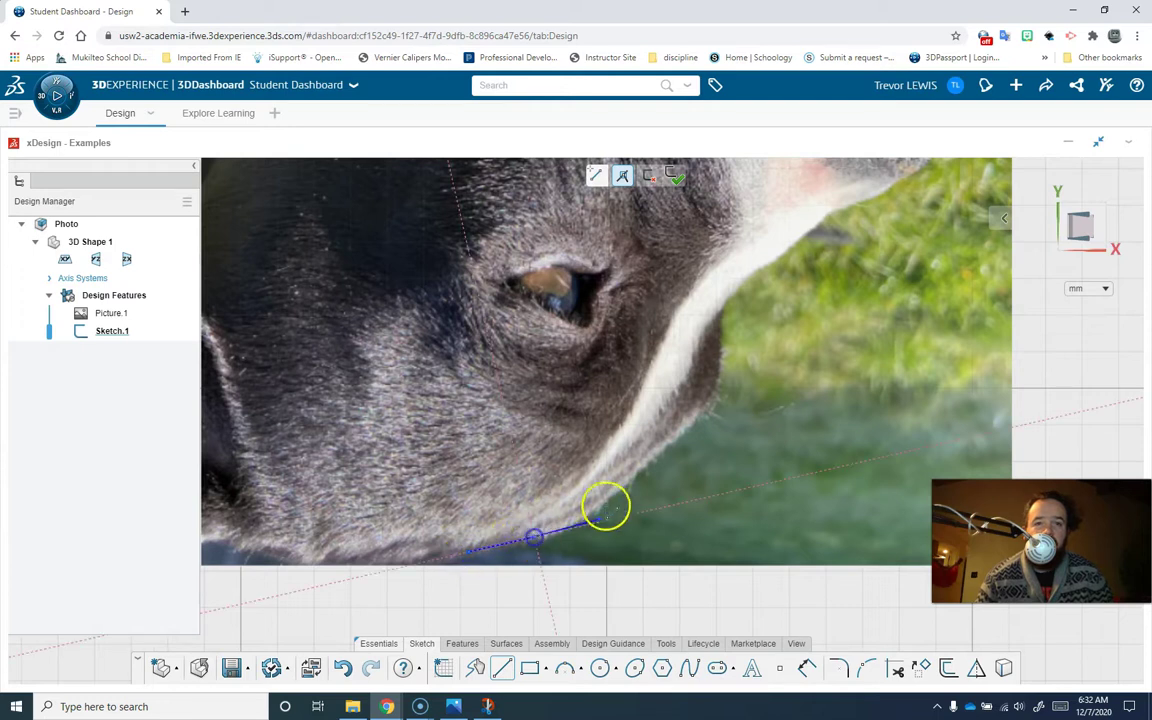
- Trace line points along the dog's jawline and up the chin toward the nose
click(583, 520)
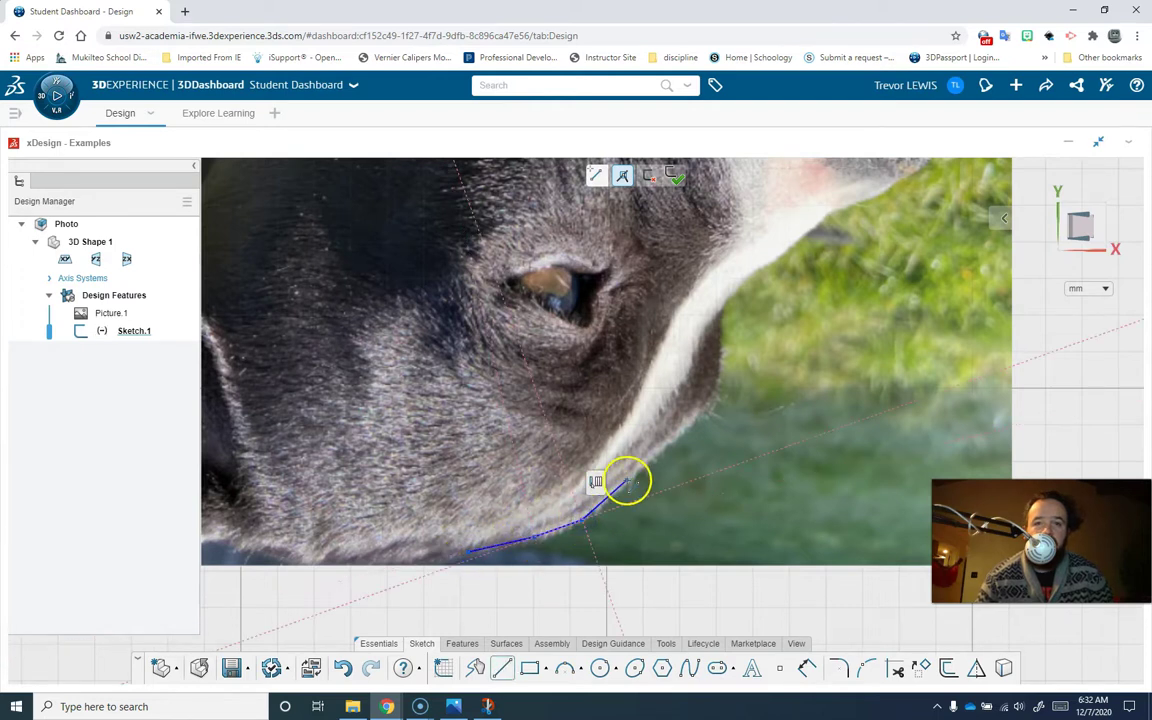
click(624, 484)
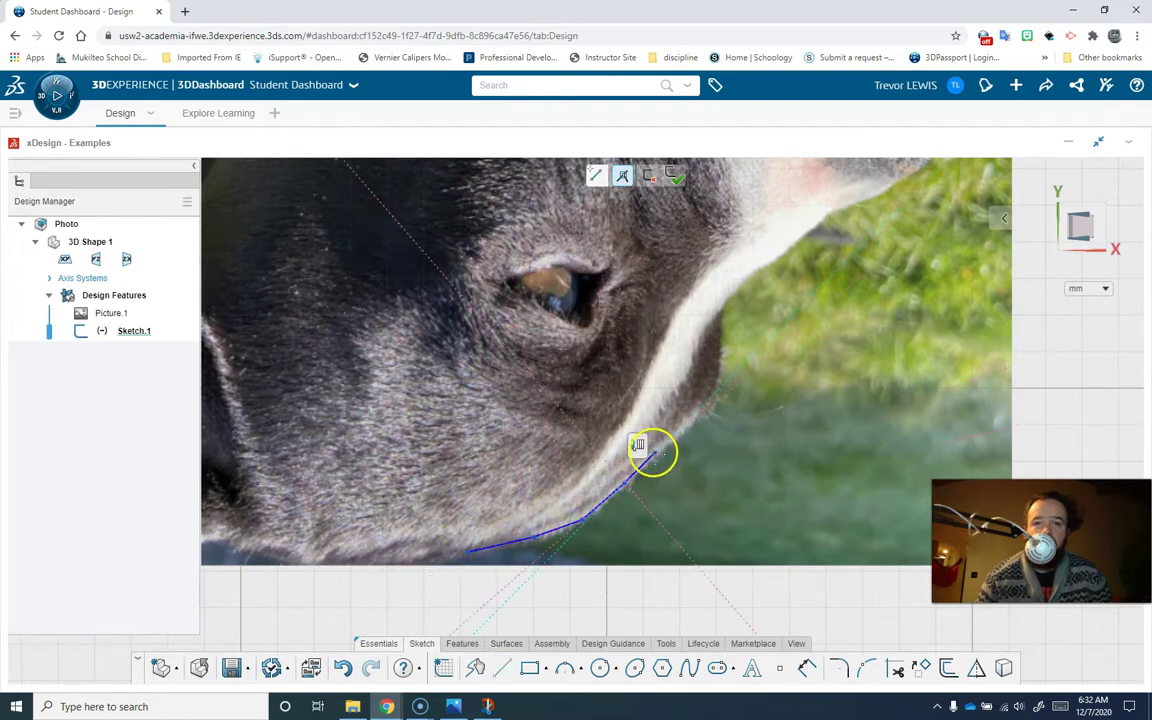
click(721, 397)
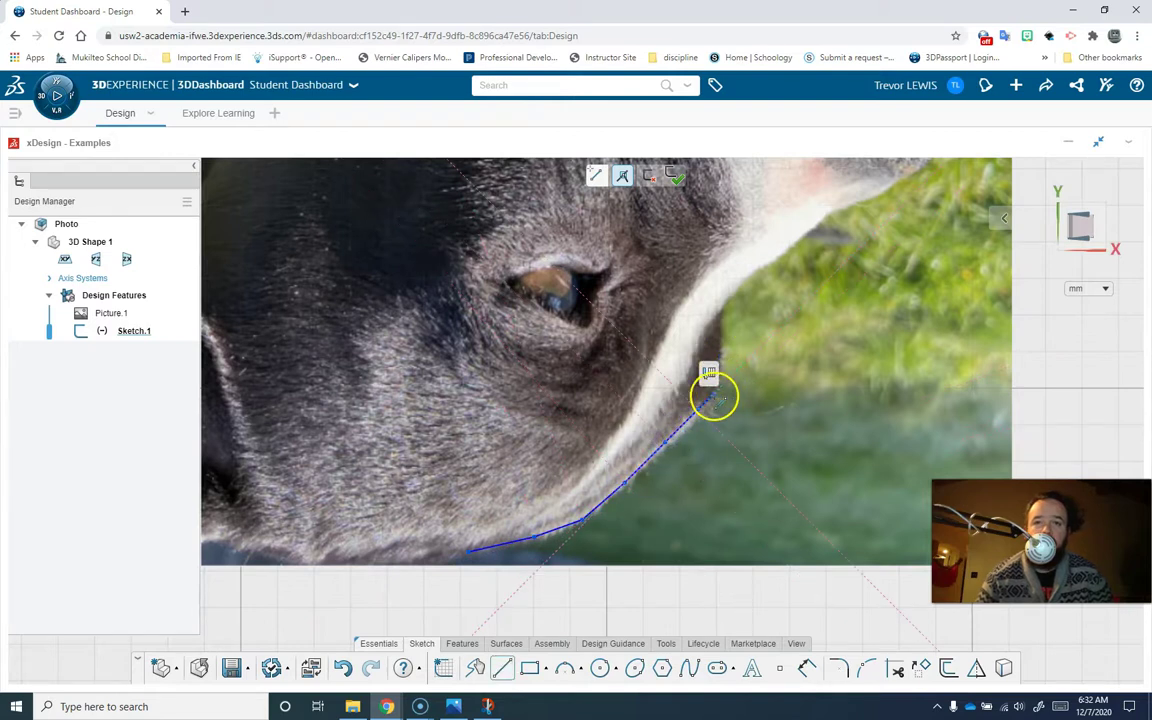
drag(714, 396, 722, 325)
scroll(735, 285, down, 10)
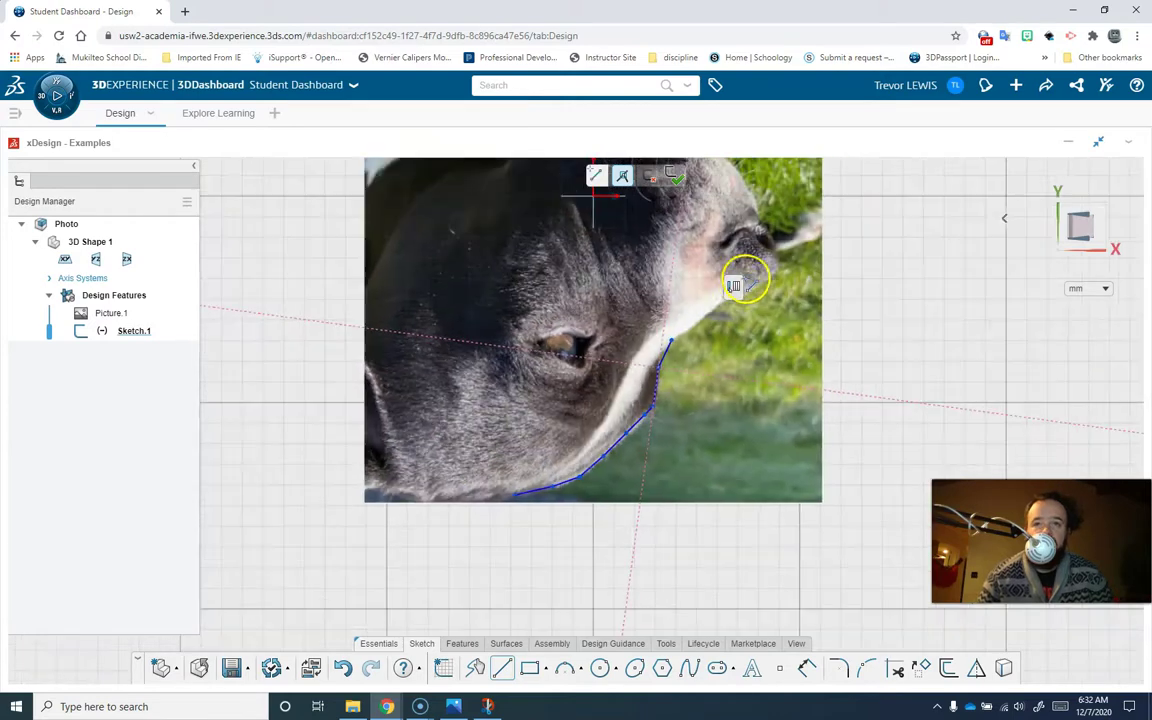
scroll(630, 370, up, 10)
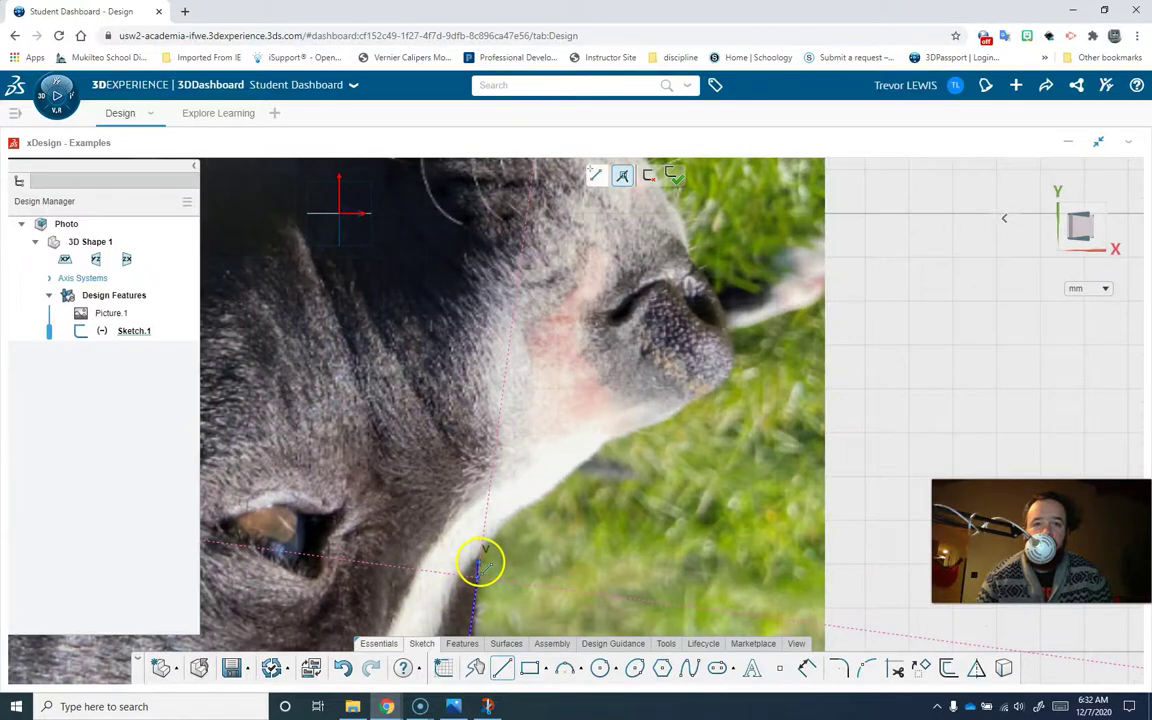
- Continue the outline along the white throat to the bottom of the nose
mouse_move(481, 565)
mouse_down()
mouse_move(548, 437)
mouse_move(621, 178)
mouse_move(597, 334)
mouse_move(519, 514)
mouse_move(484, 543)
mouse_up()
click(519, 515)
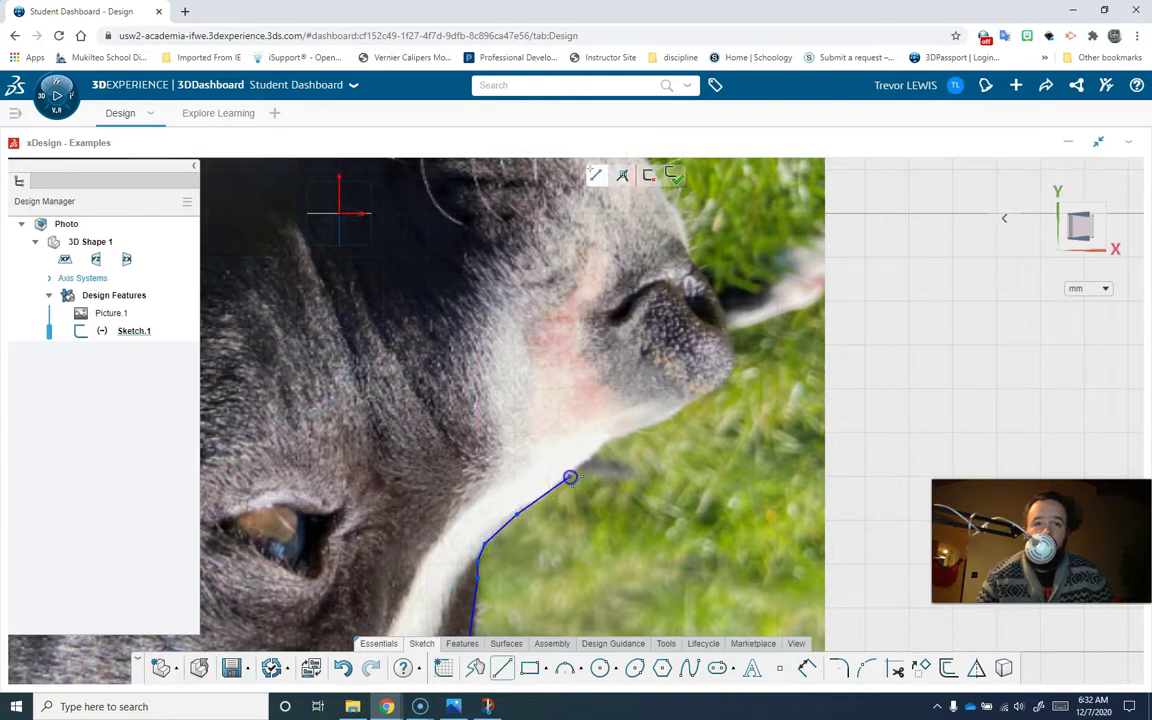
click(569, 477)
click(607, 440)
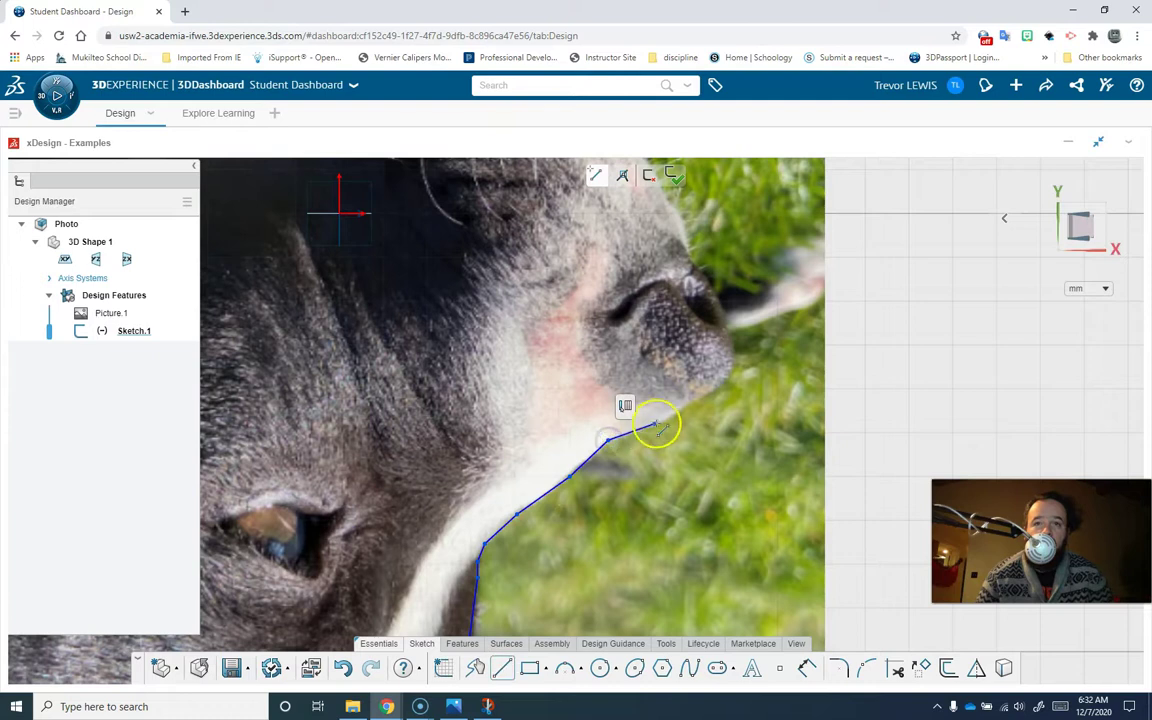
click(662, 421)
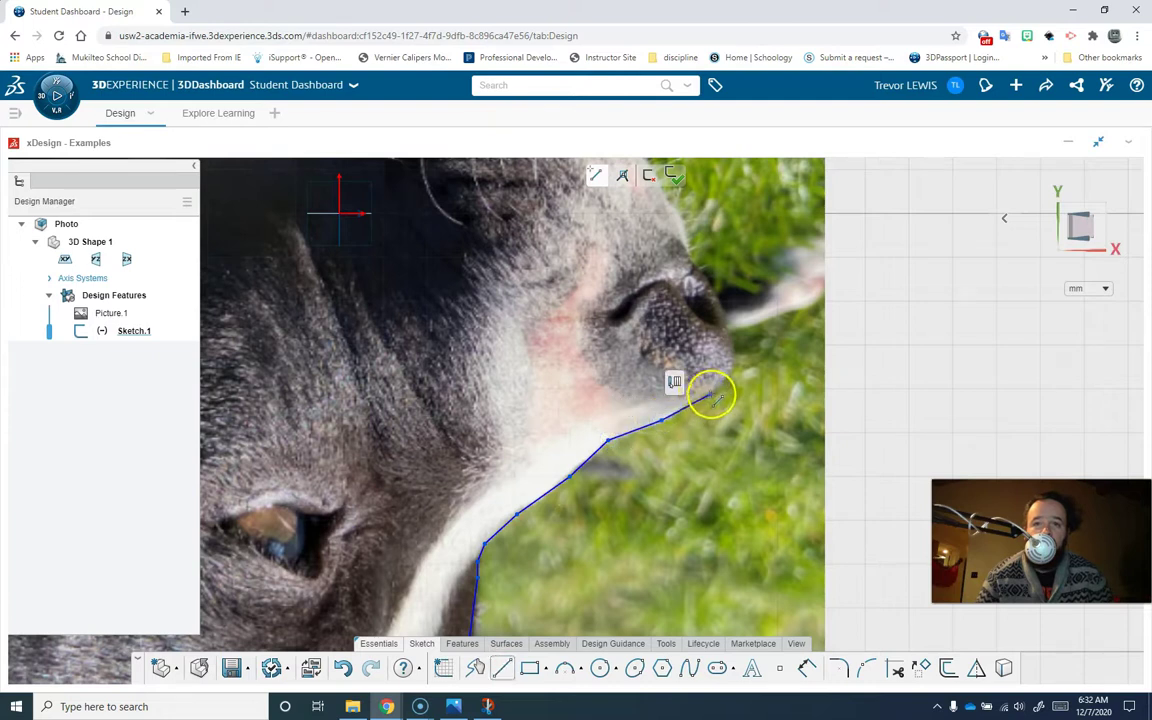
scroll(720, 370, down, 3)
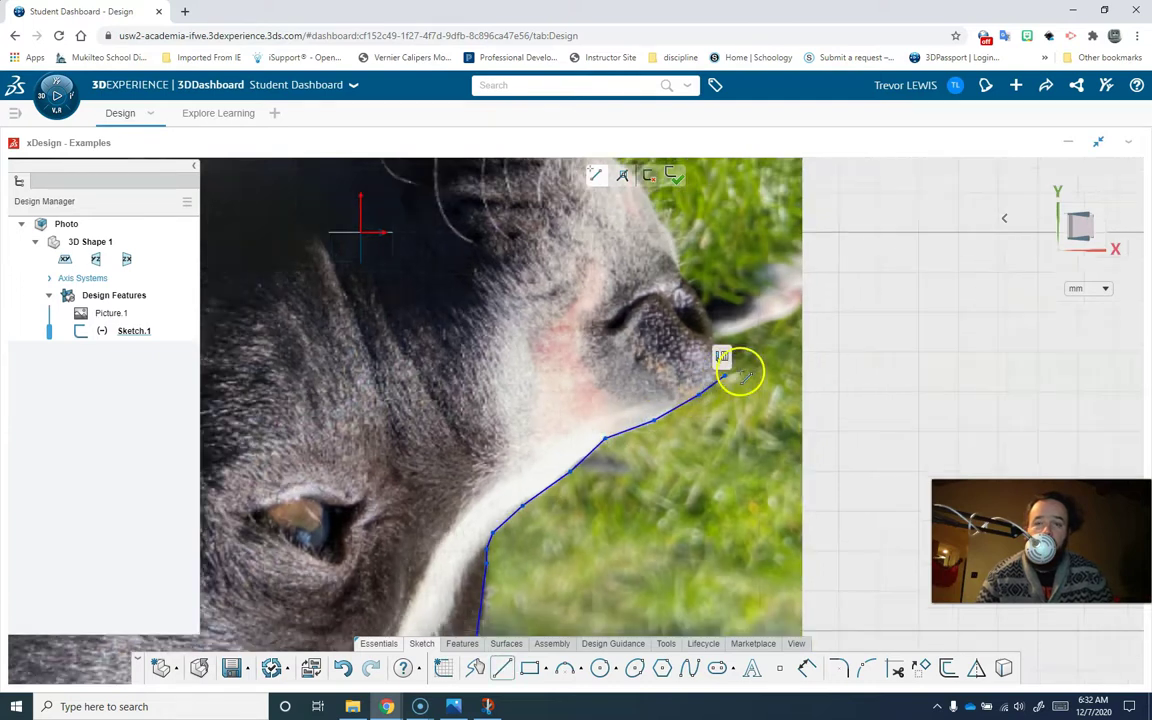
scroll(720, 370, up, 5)
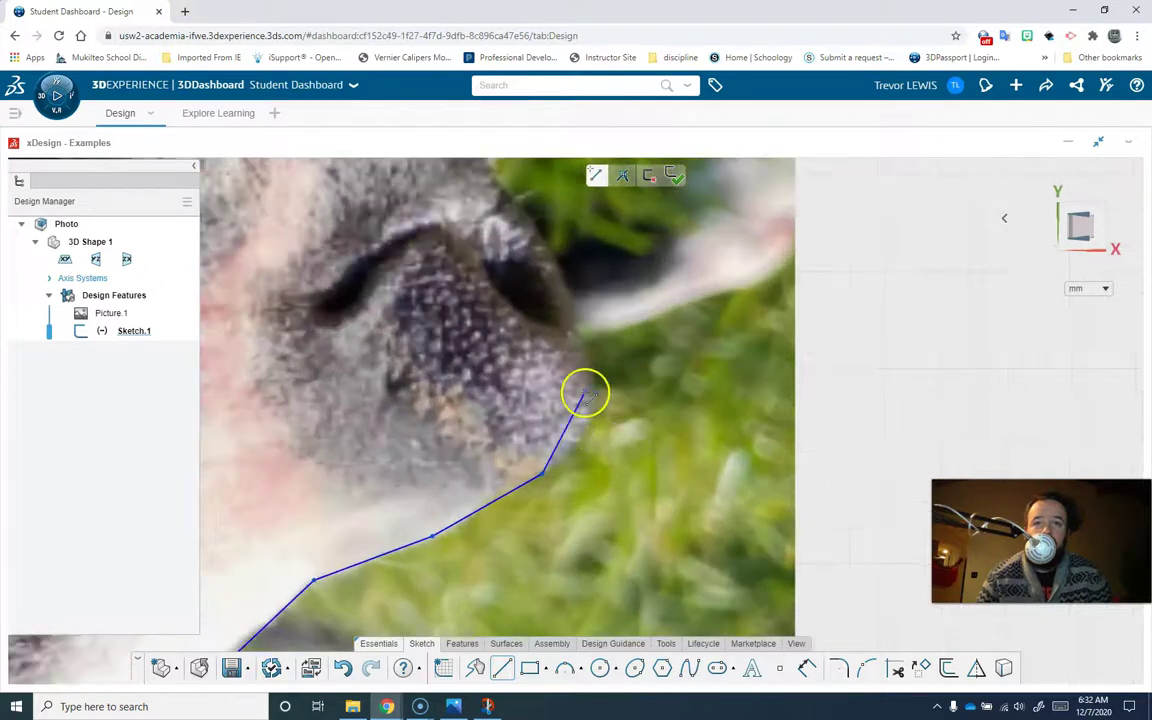
click(577, 448)
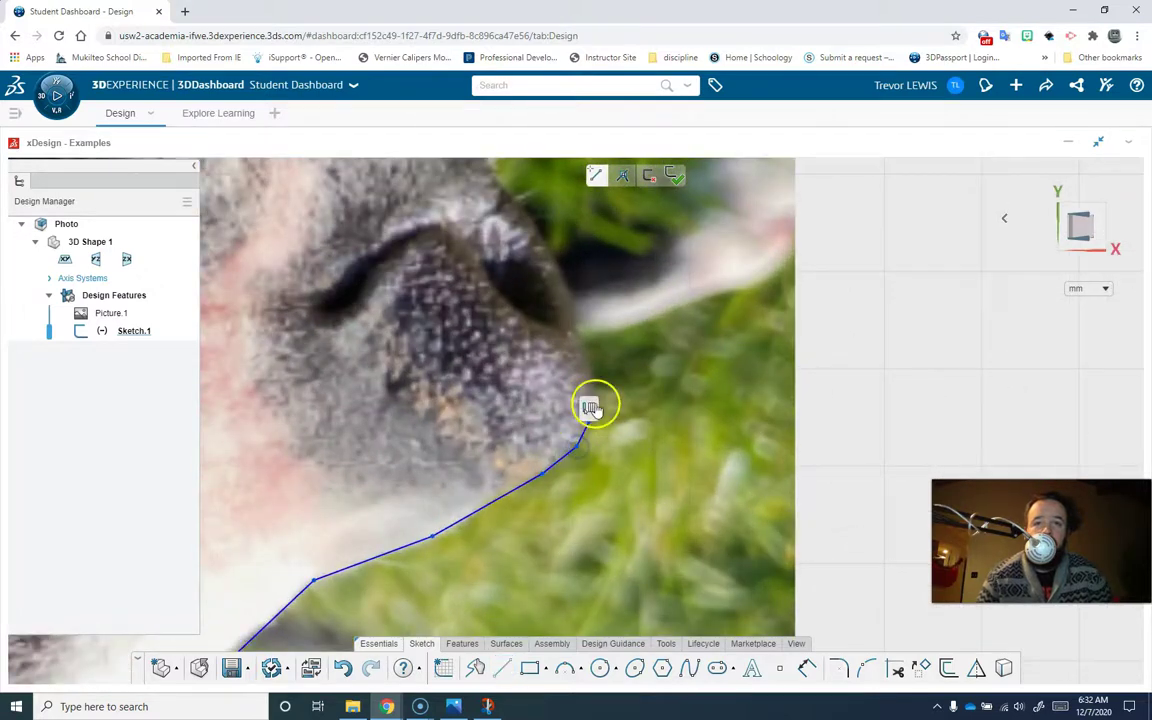
click(594, 380)
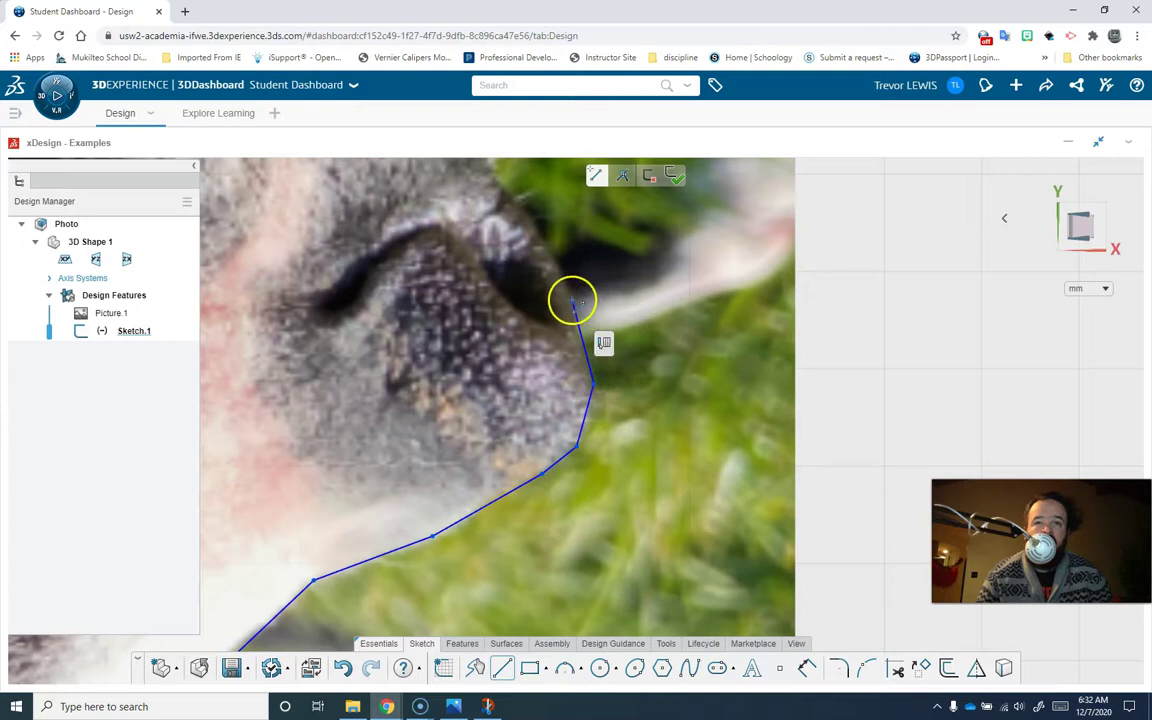
- Trace the outline over the top of the nose and up the muzzle
scroll(574, 305, up, 3)
scroll(574, 305, down, 4)
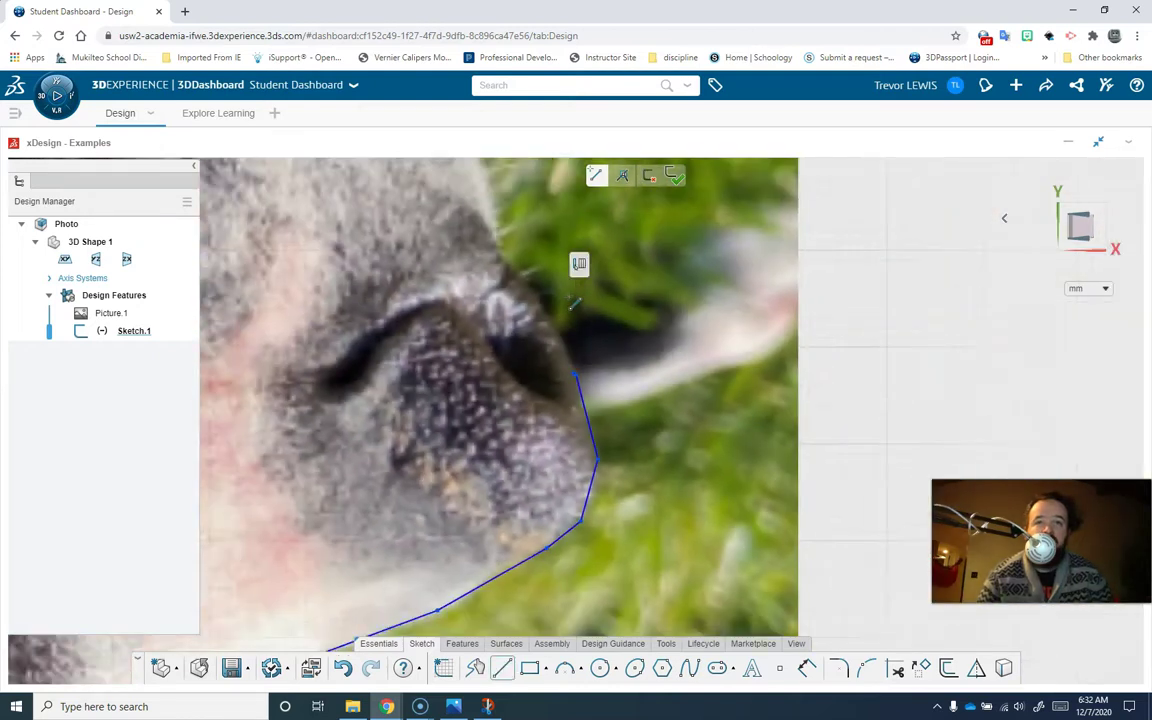
click(560, 336)
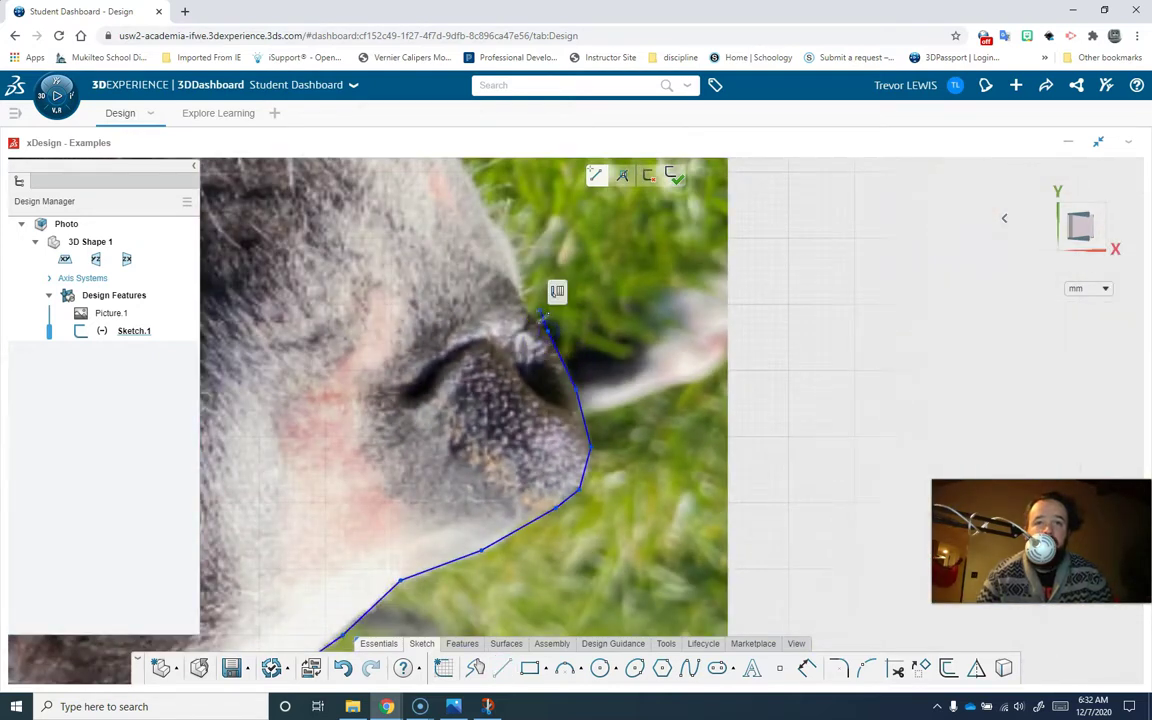
click(525, 308)
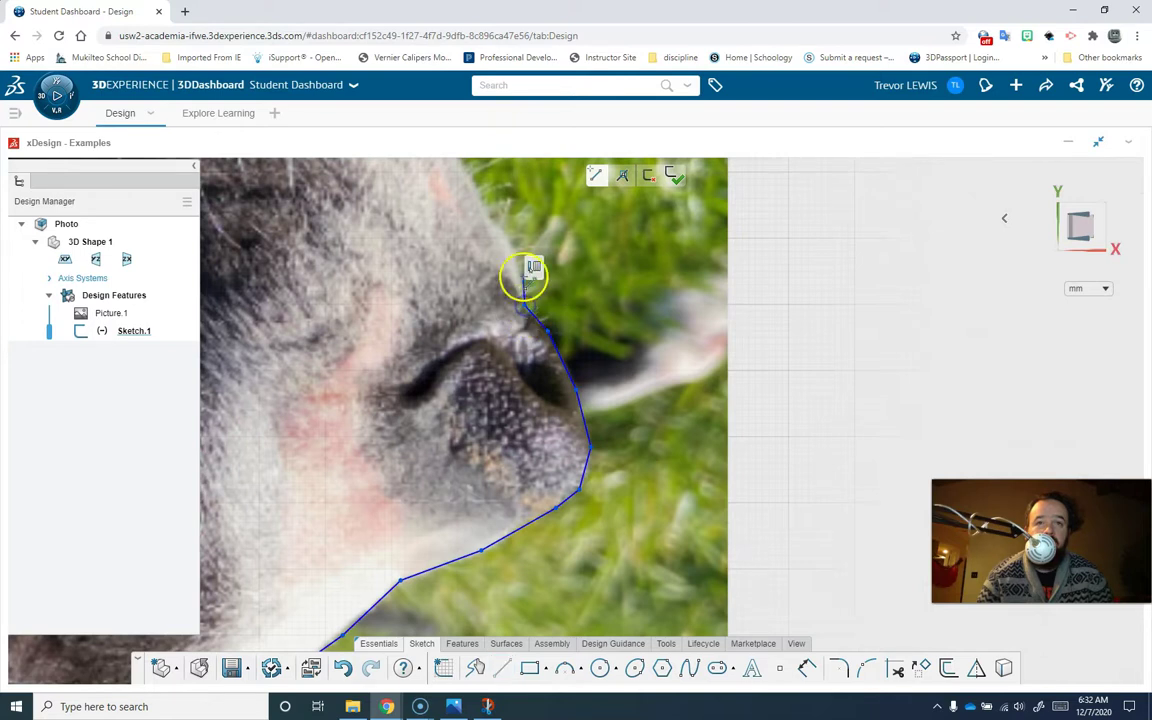
click(512, 252)
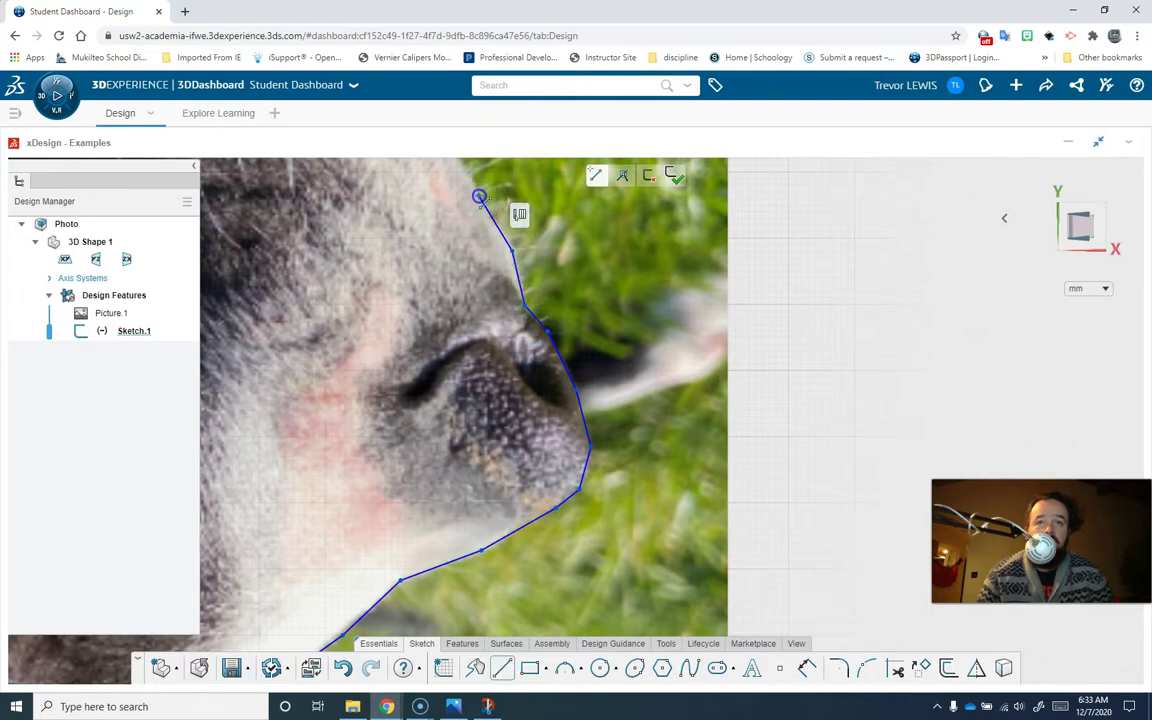
- Trace over the forehead and head, adding a tangent arc toward the ear
scroll(478, 197, up, 3)
scroll(476, 200, down, 3)
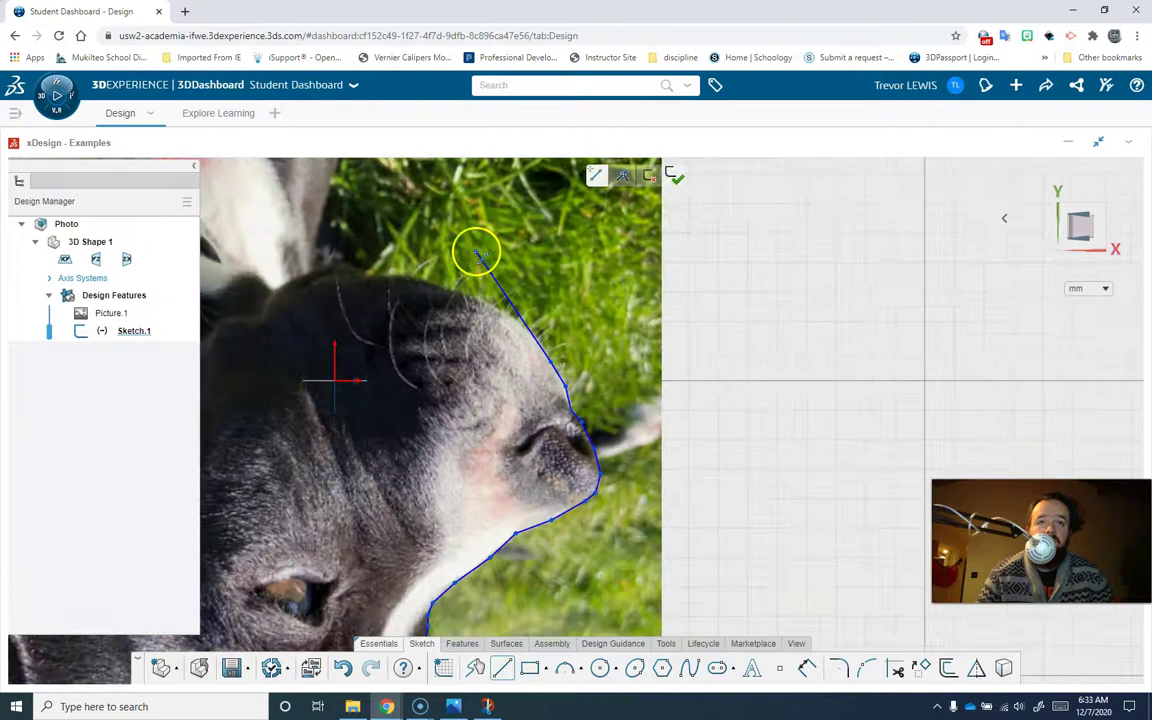
scroll(479, 281, up, 2)
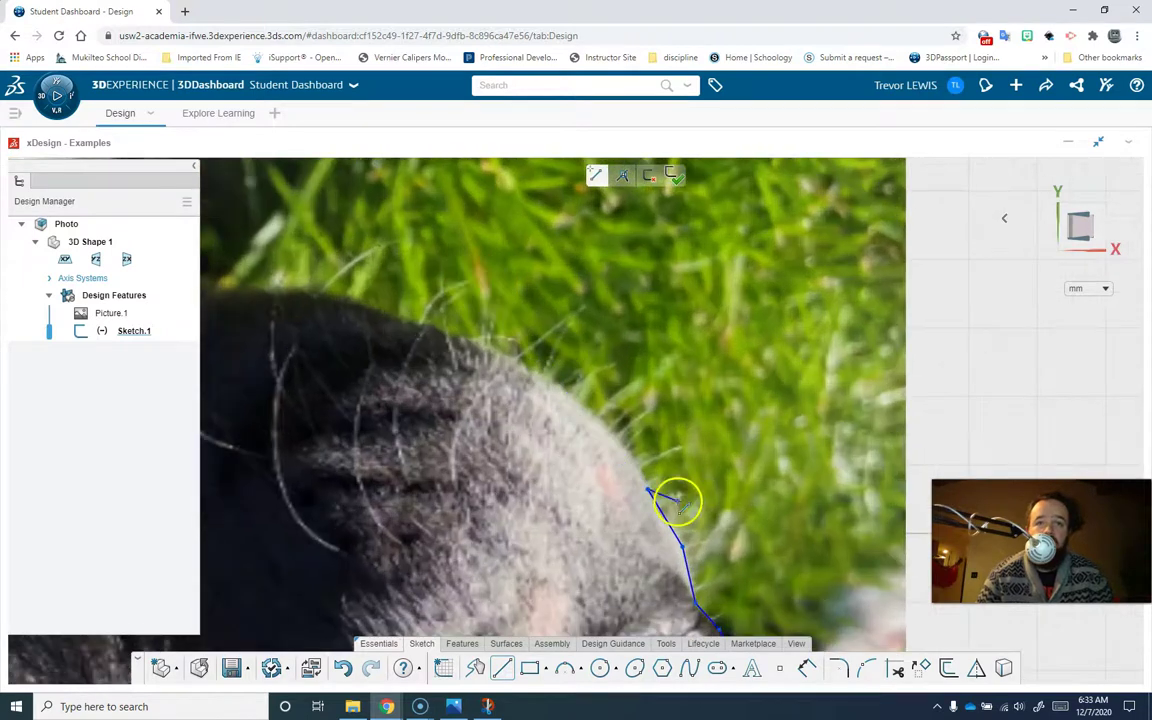
click(624, 447)
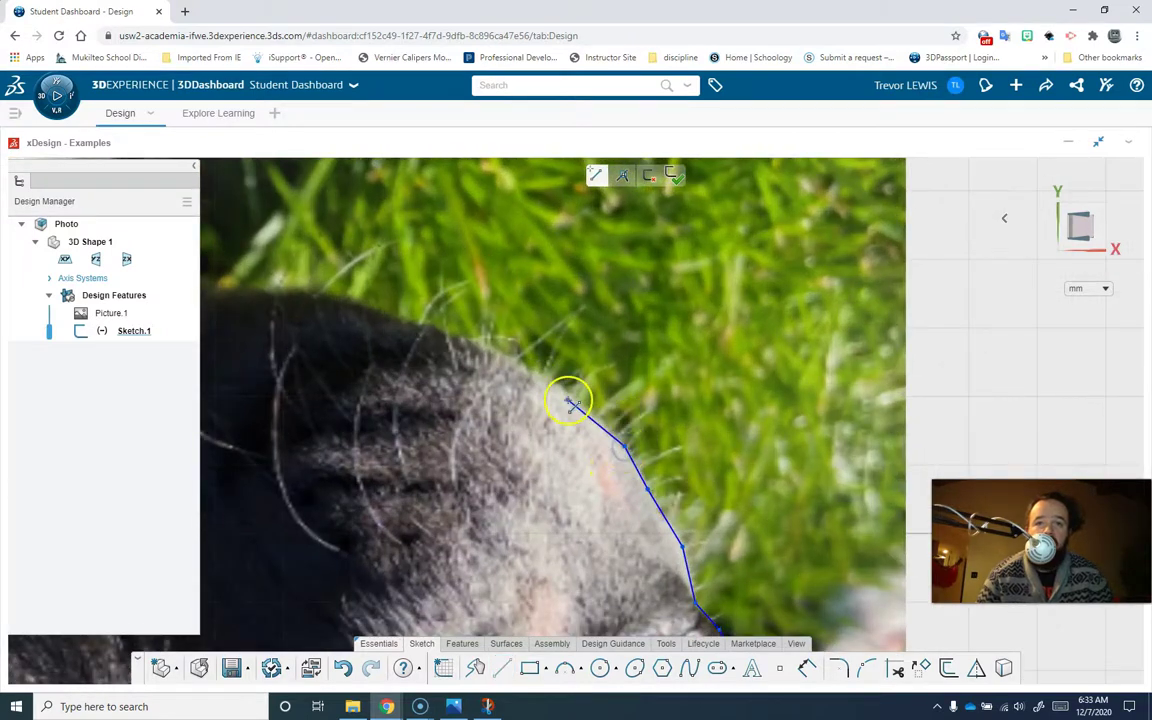
click(514, 367)
click(438, 330)
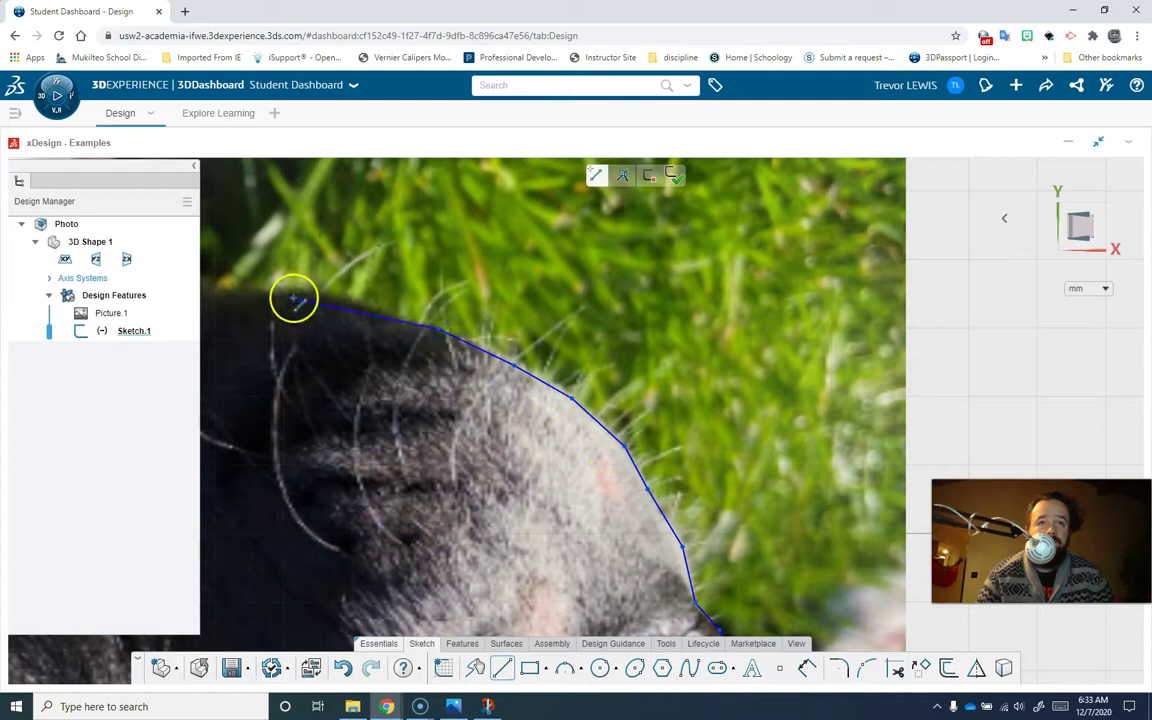
scroll(298, 300, up, 3)
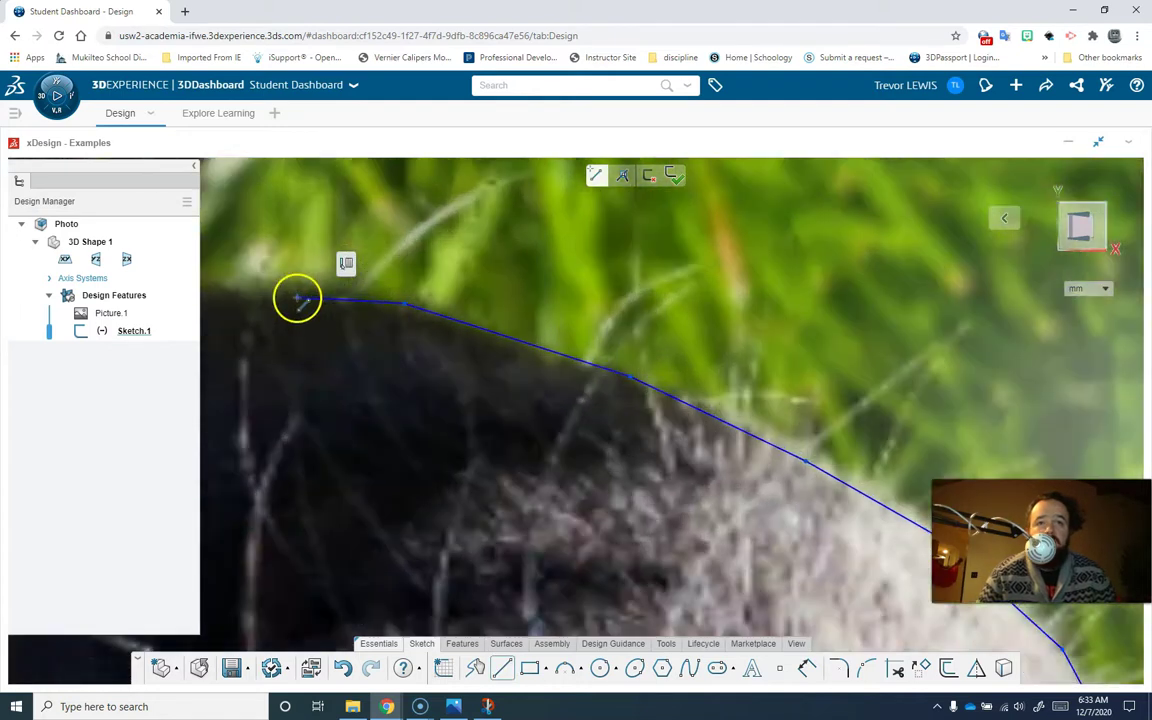
scroll(298, 302, down, 2)
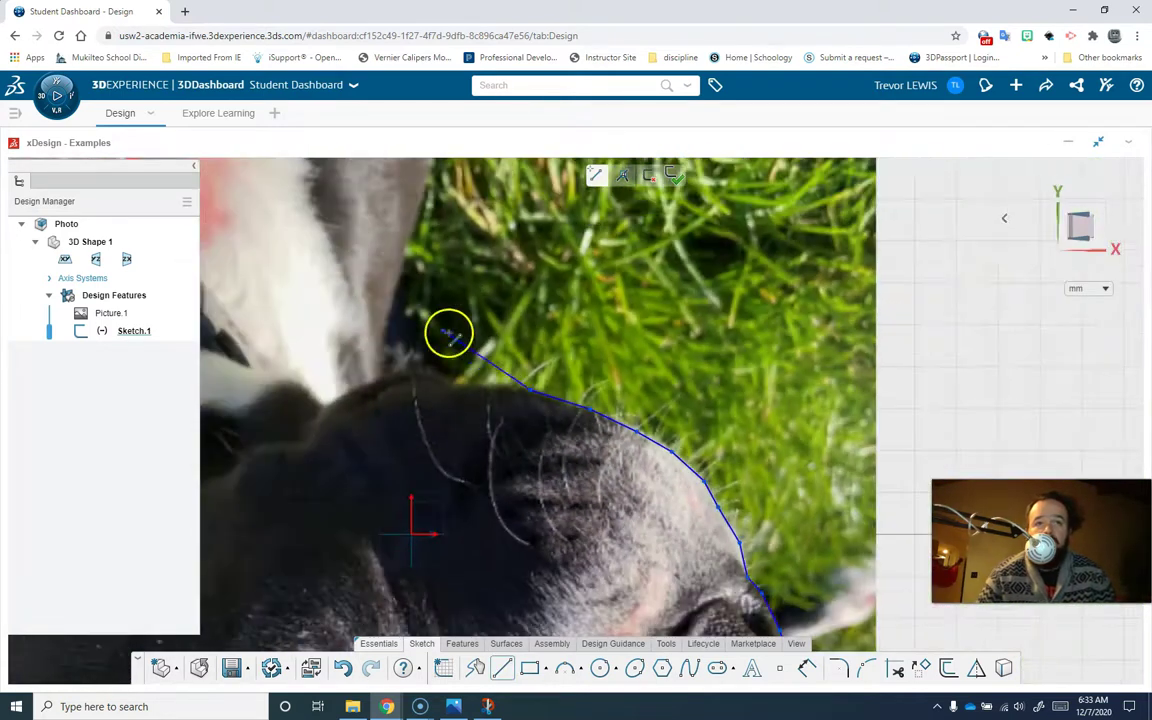
click(497, 387)
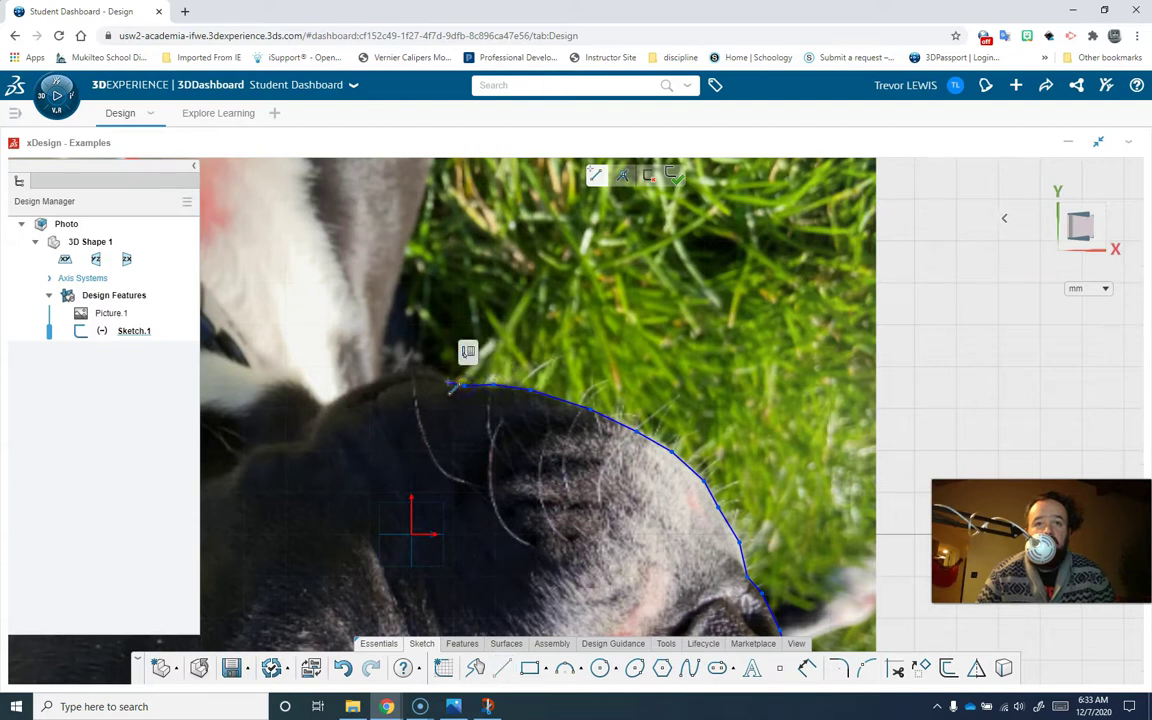
click(419, 368)
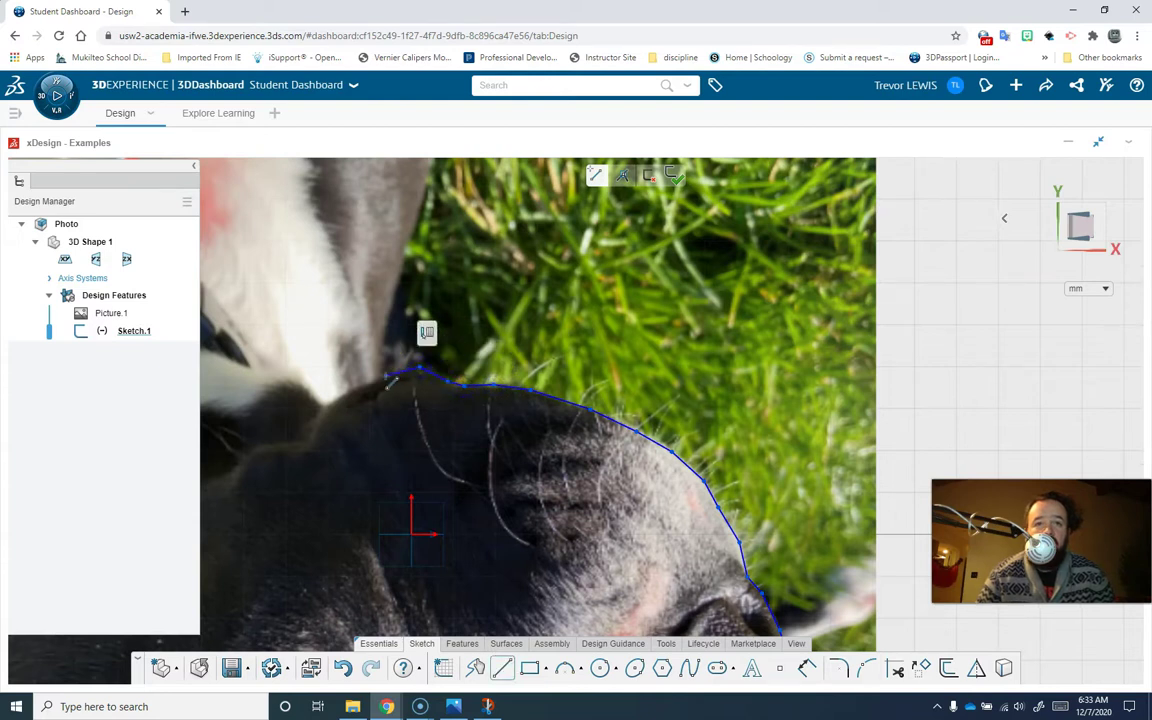
drag(386, 352, 408, 241)
scroll(408, 241, down, 5)
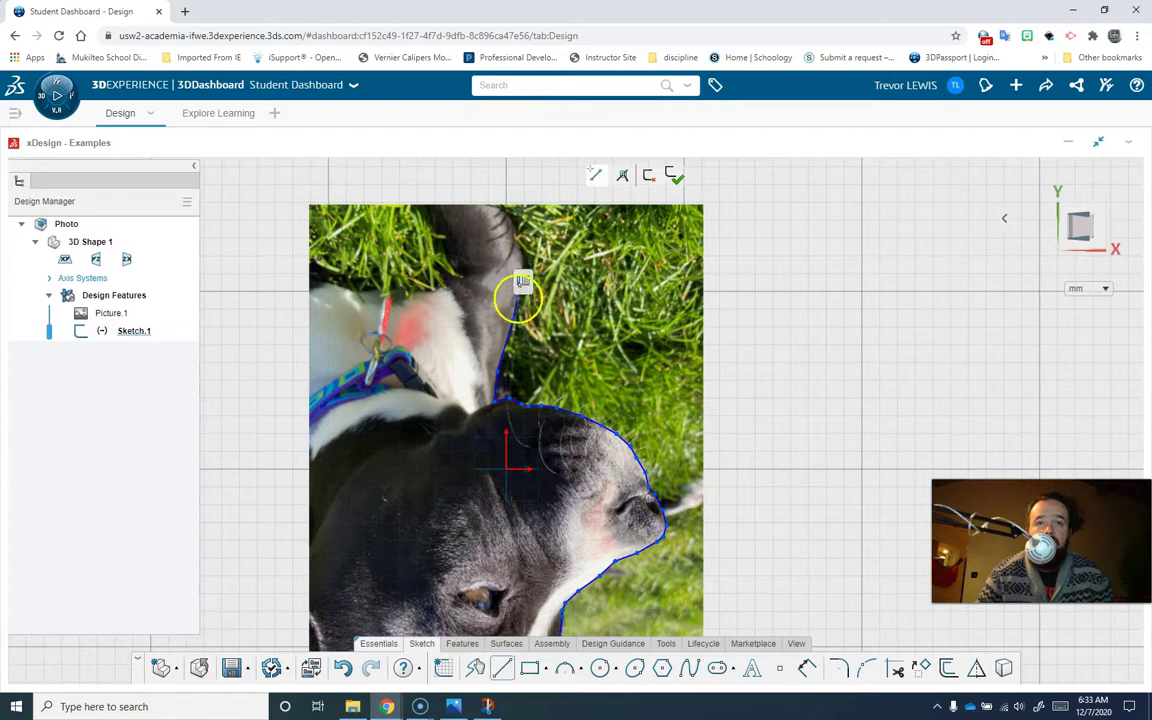
- Trace up the ear, across the photo's top and left edge, closing at the bottom-left corner
scroll(513, 292, down, 1)
scroll(513, 292, down, 2)
scroll(517, 311, up, 5)
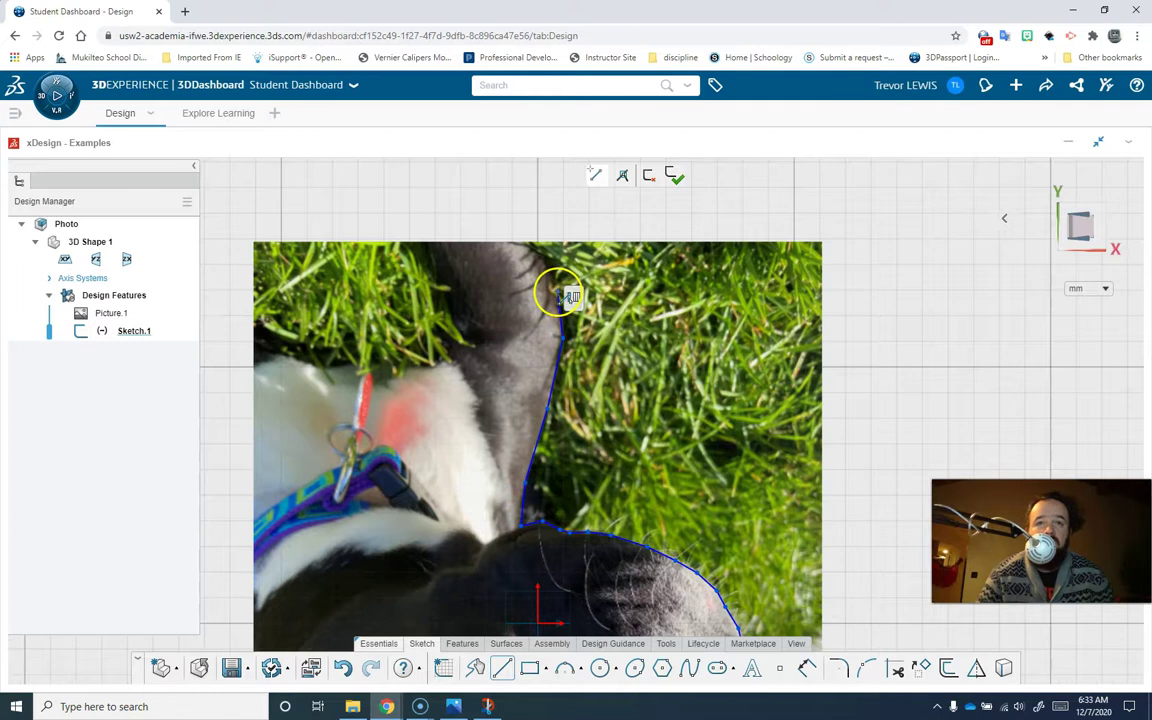
click(538, 251)
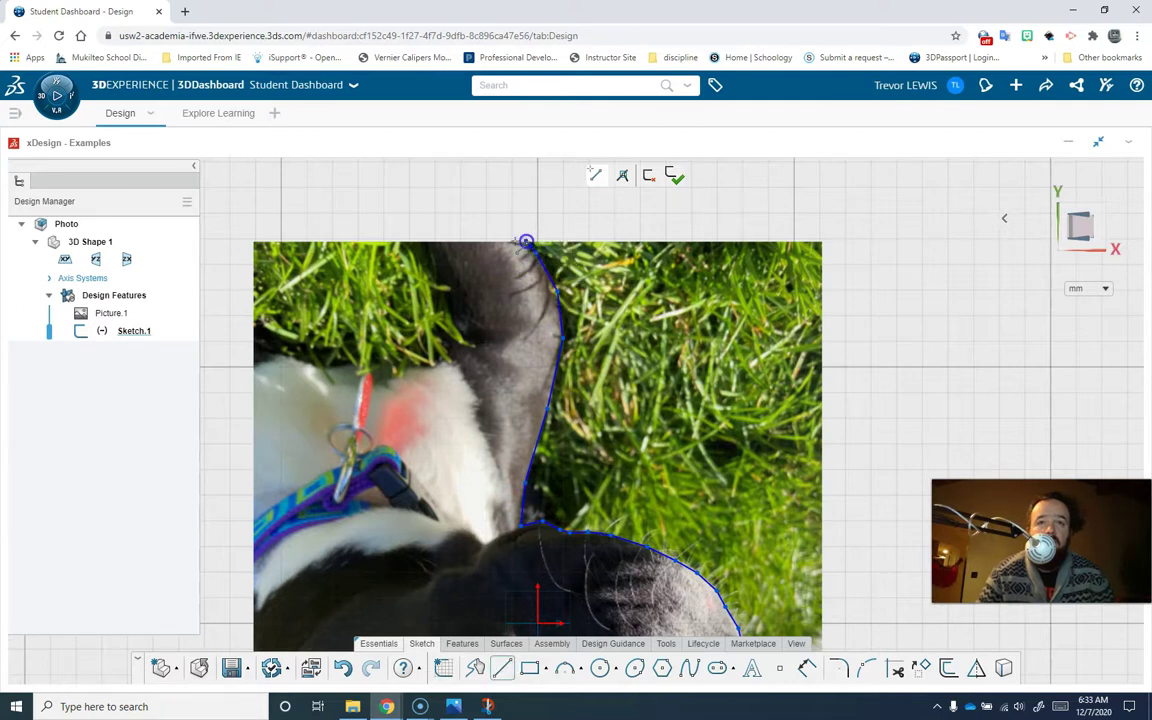
click(399, 243)
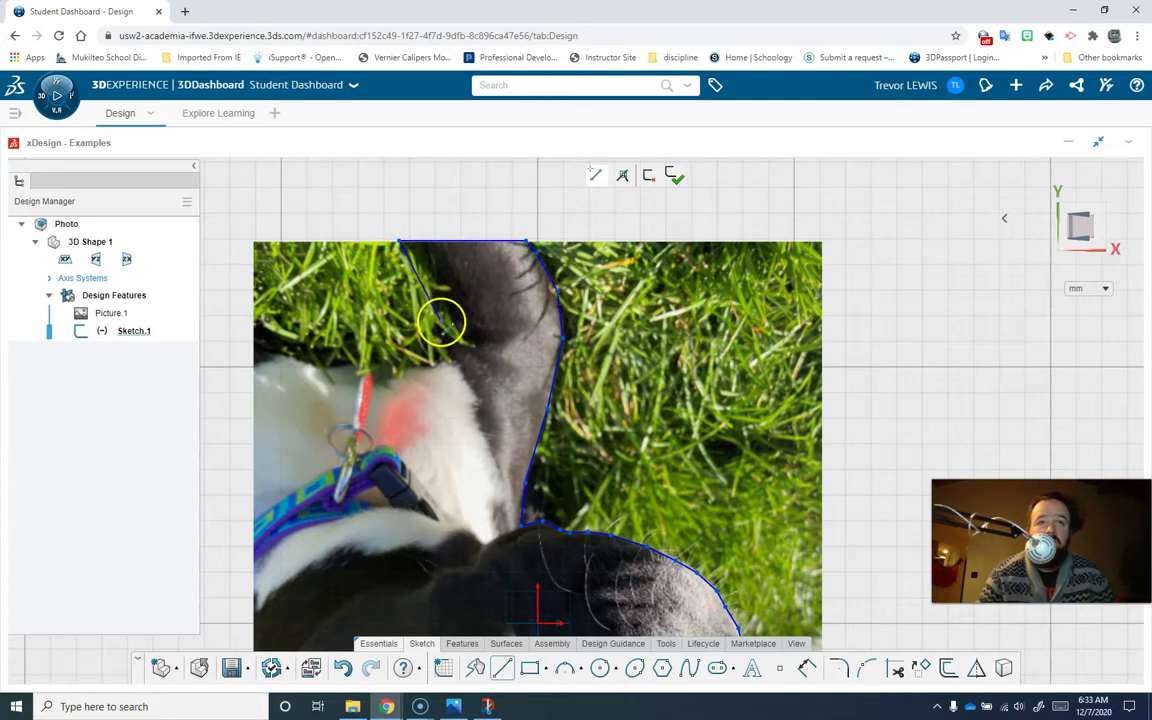
click(435, 363)
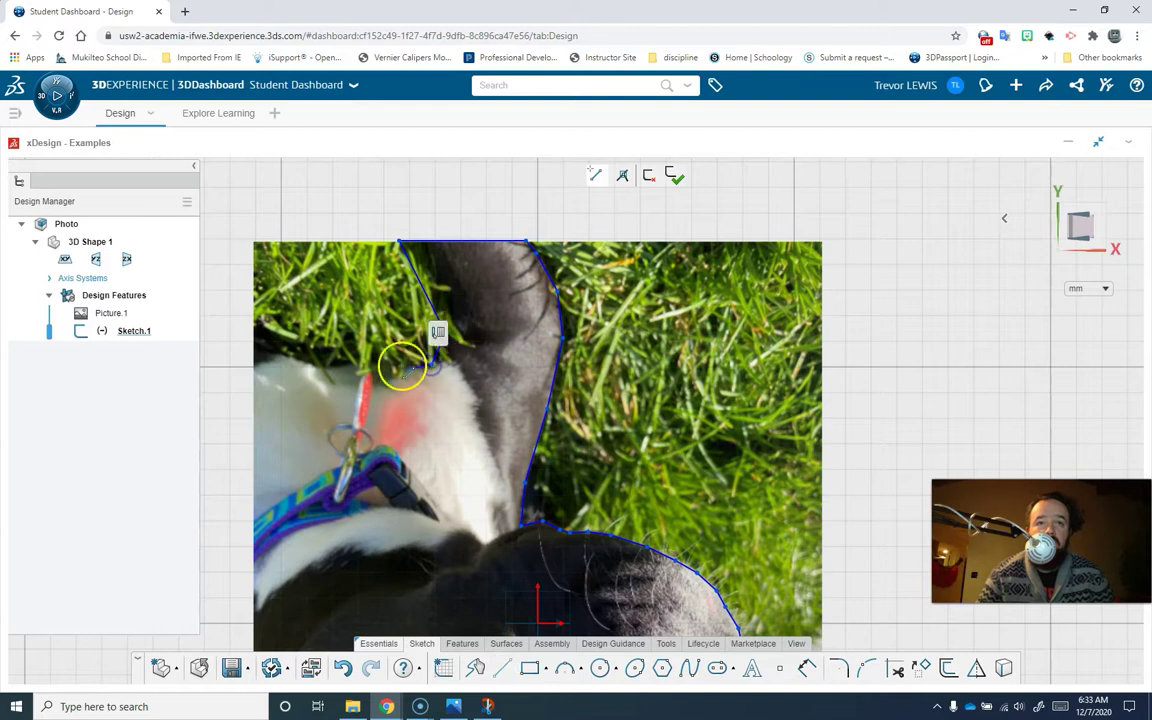
click(266, 324)
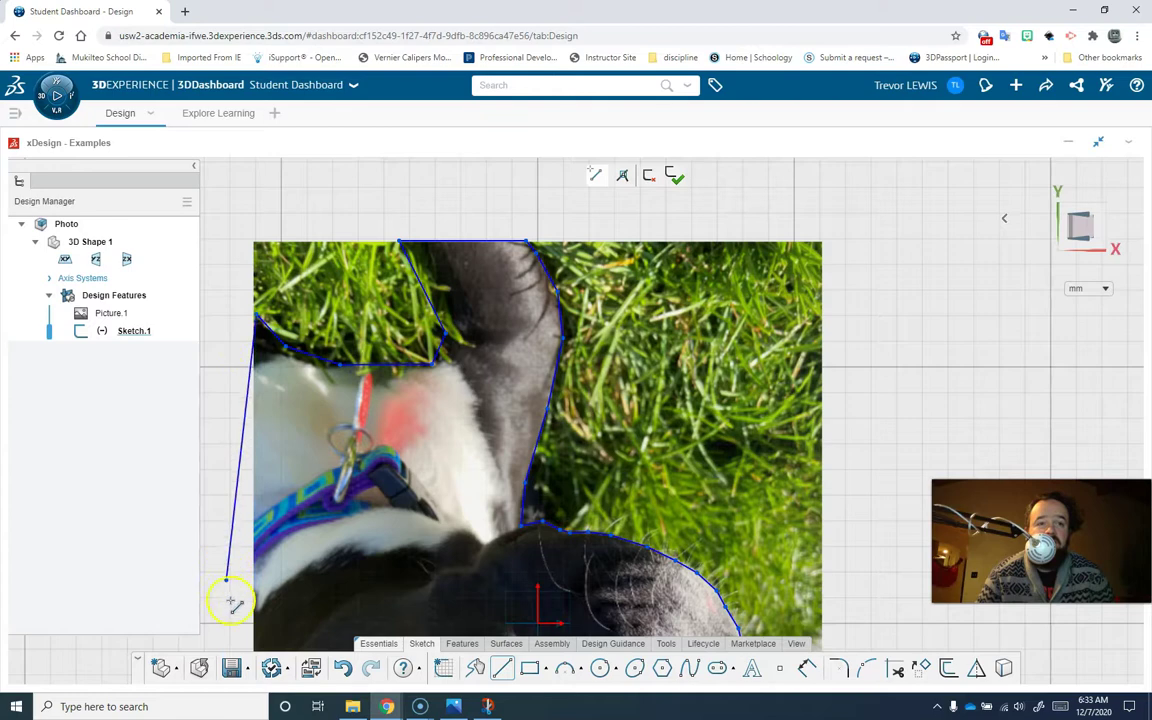
scroll(252, 611, up, 3)
scroll(252, 611, down, 8)
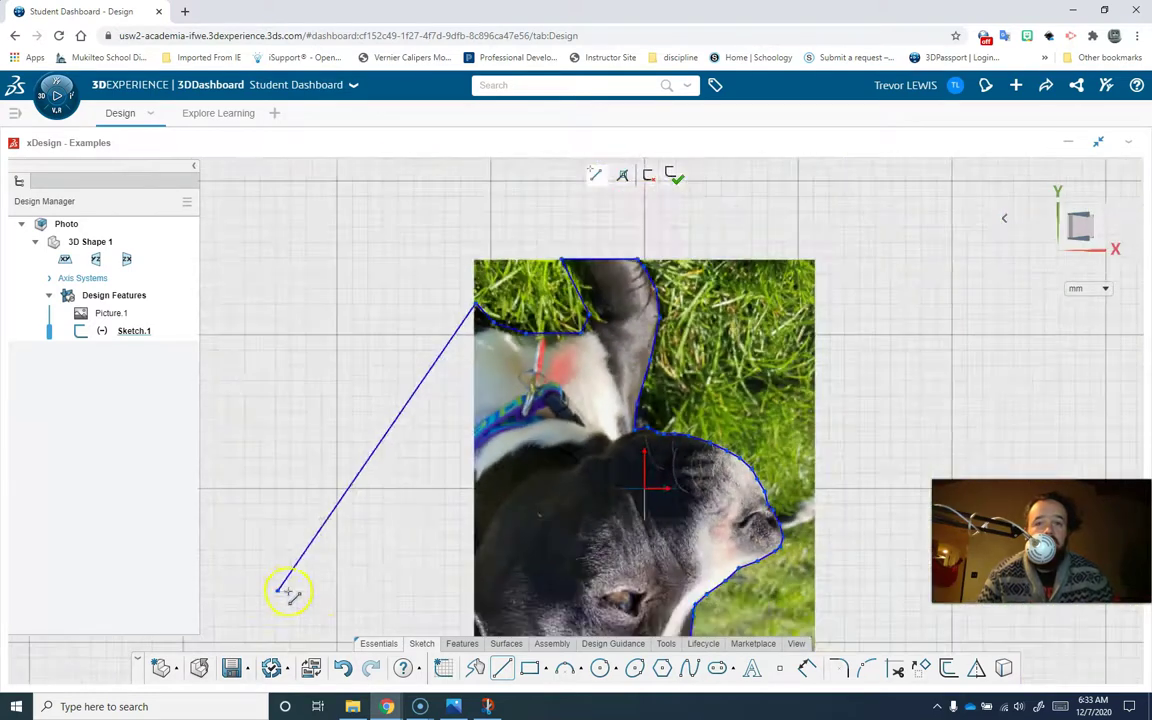
scroll(540, 540, down, 3)
scroll(560, 480, up, 6)
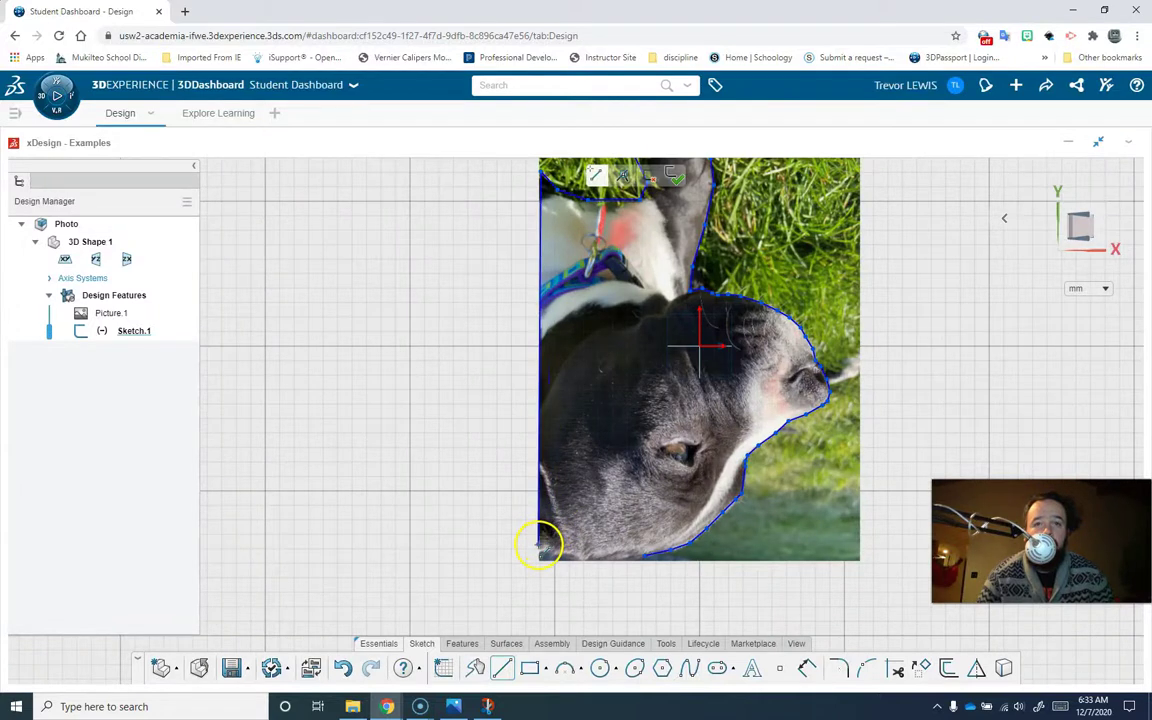
click(539, 550)
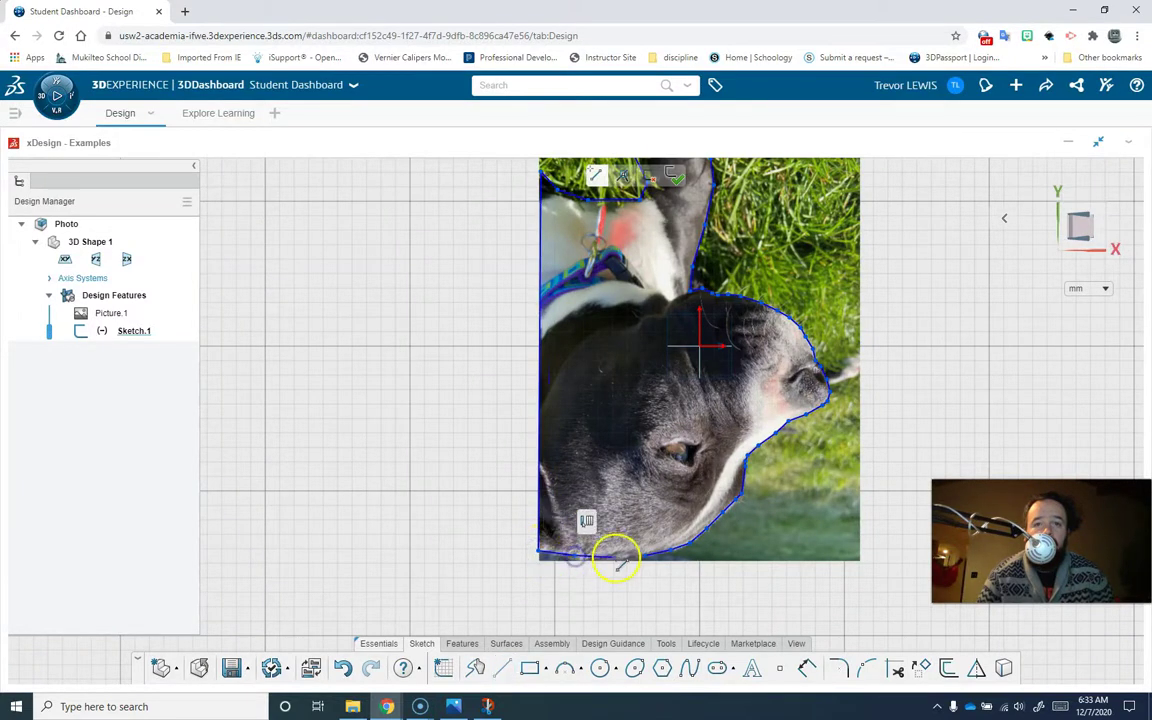
- Delete the stray vertical line across the shape and orbit to view the sketch
drag(620, 555, 641, 170)
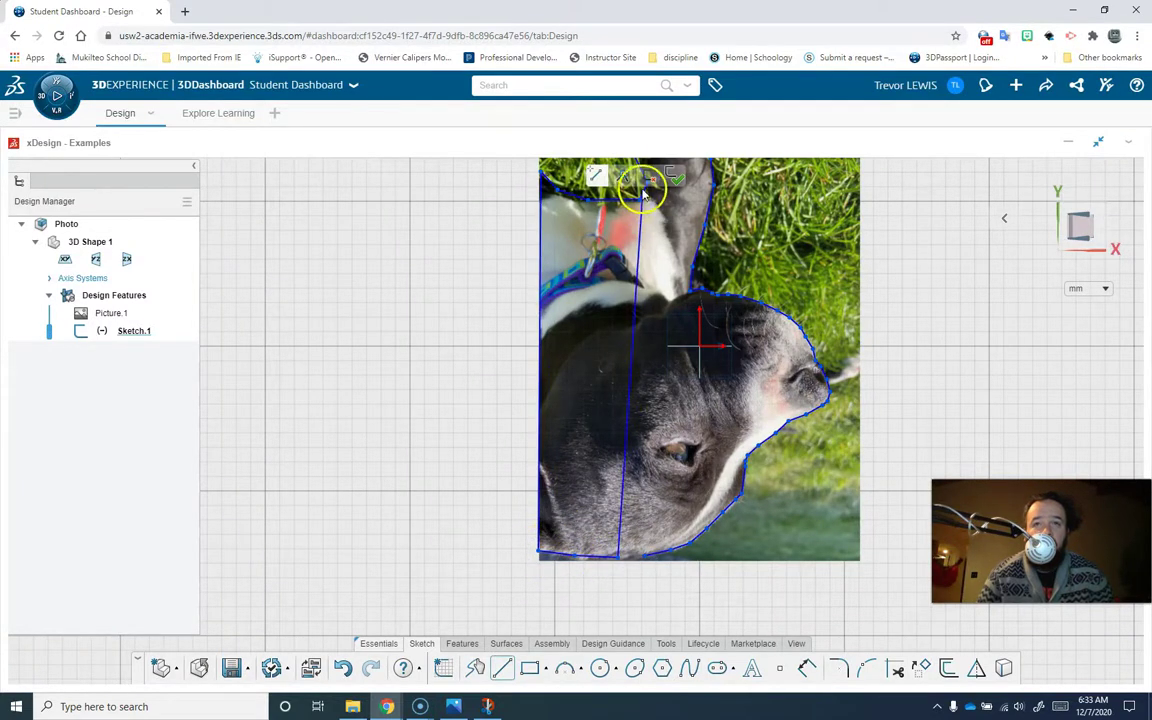
click(623, 178)
click(622, 560)
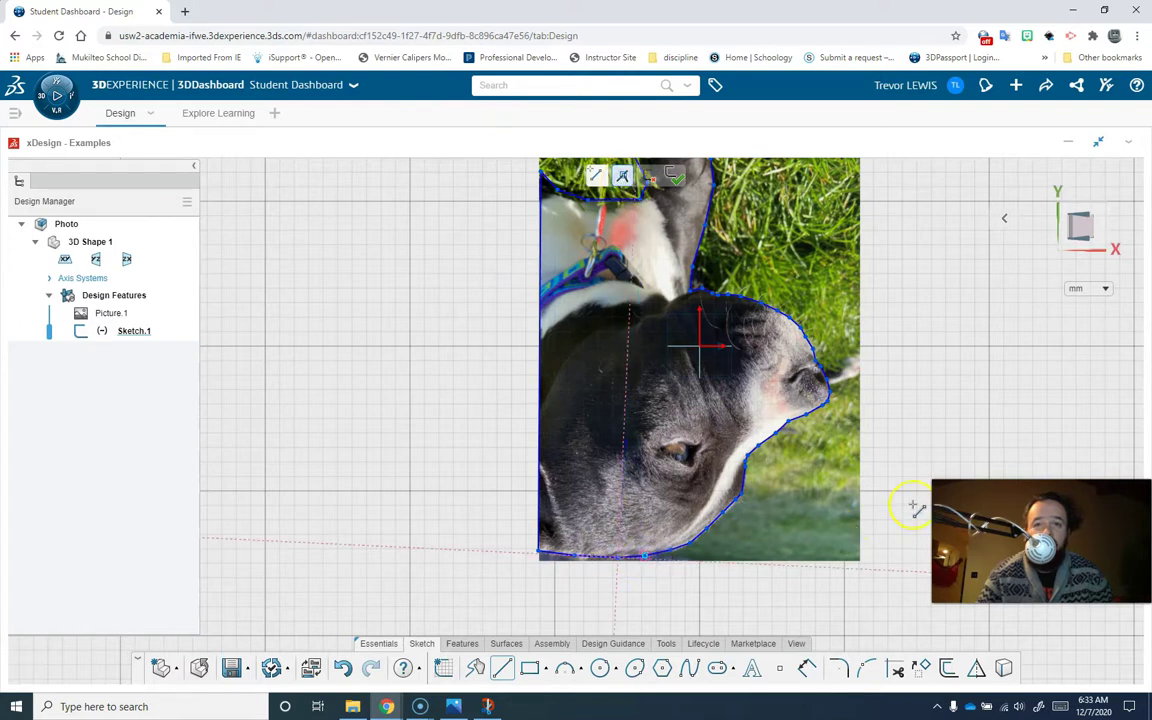
click(700, 553)
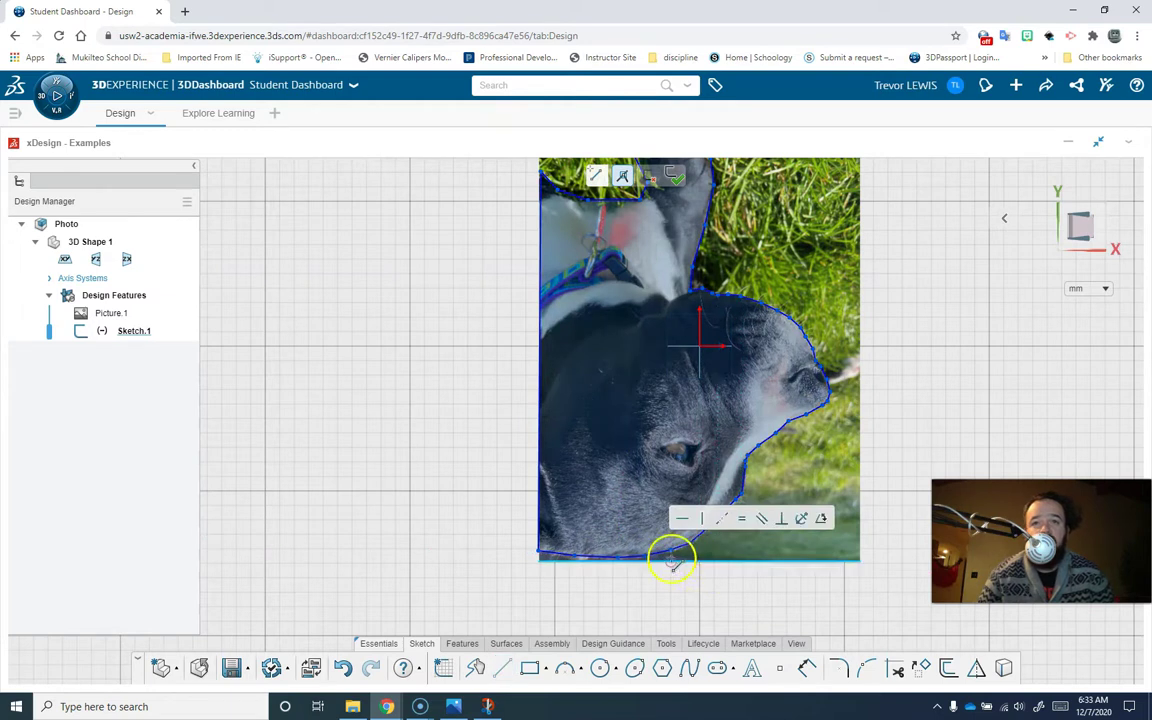
scroll(575, 468, up, 2)
middle_drag(601, 467, 612, 580)
- Extrude Sketch.1's dog profile to a 10 mm distance and accept the solid
click(476, 645)
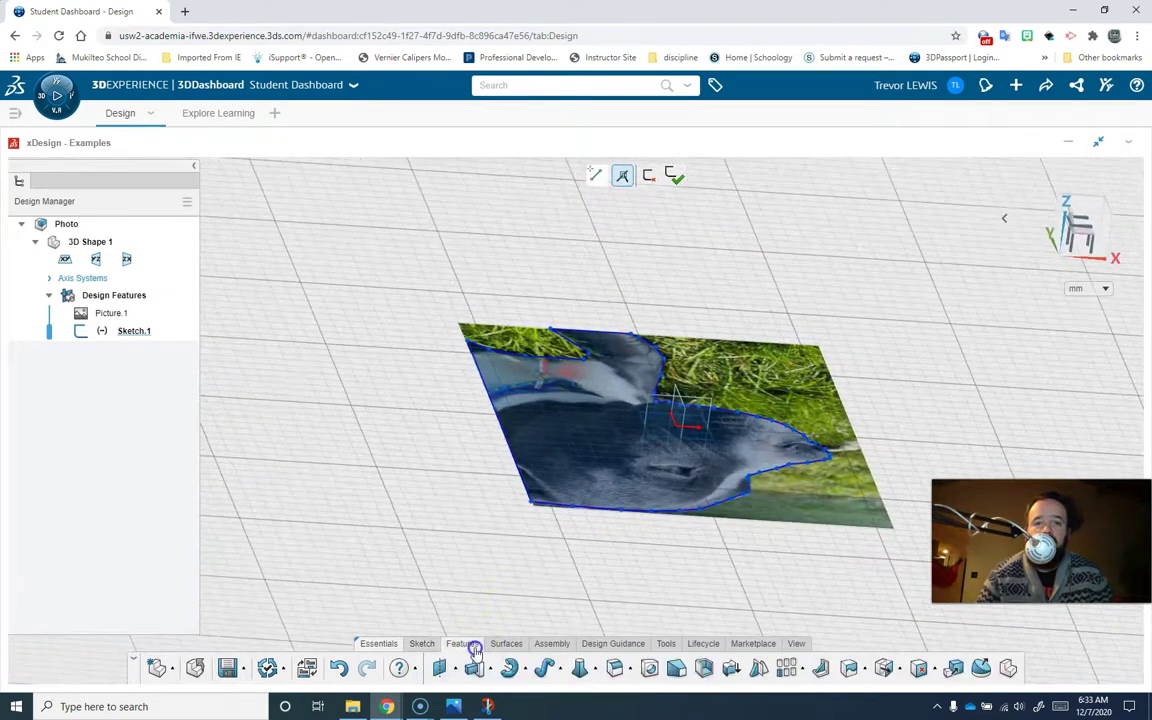
click(645, 670)
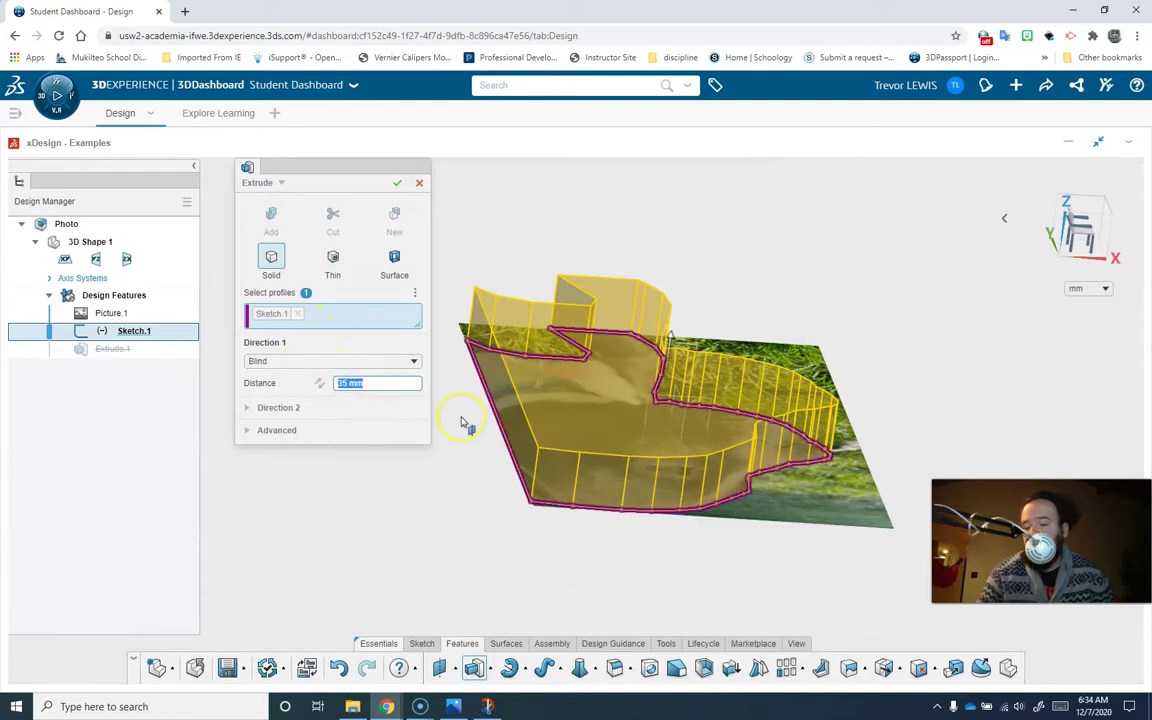
text(10)
key(Return)
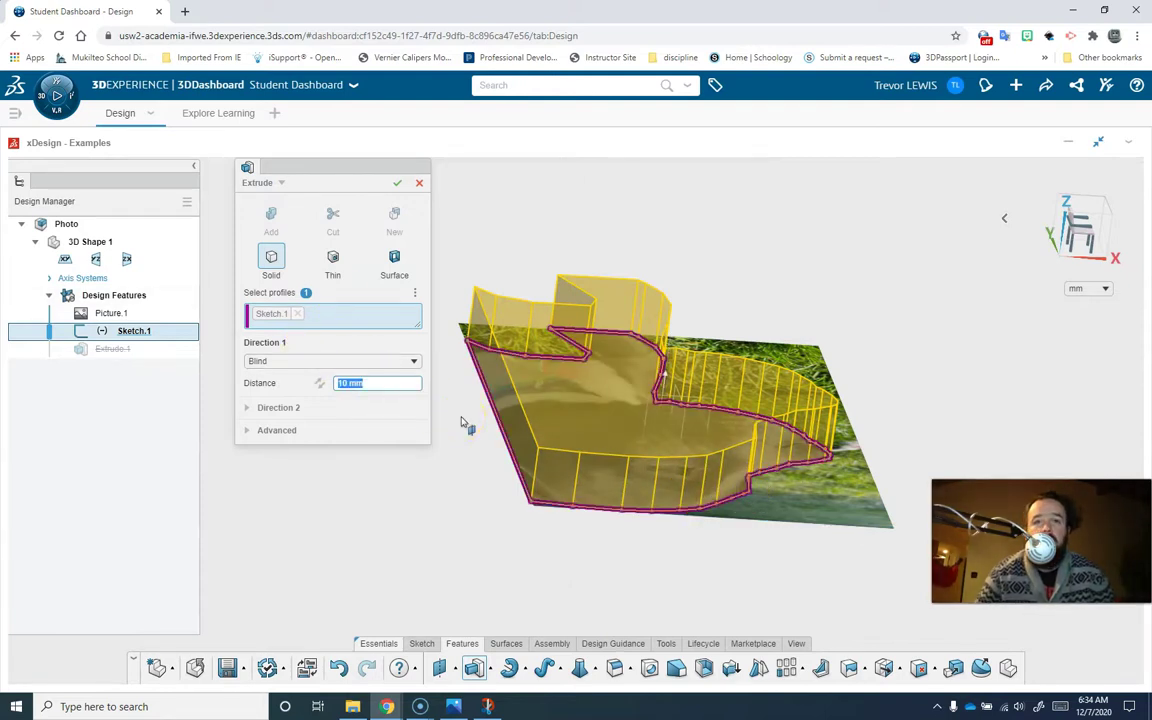
middle_drag(596, 598, 424, 633)
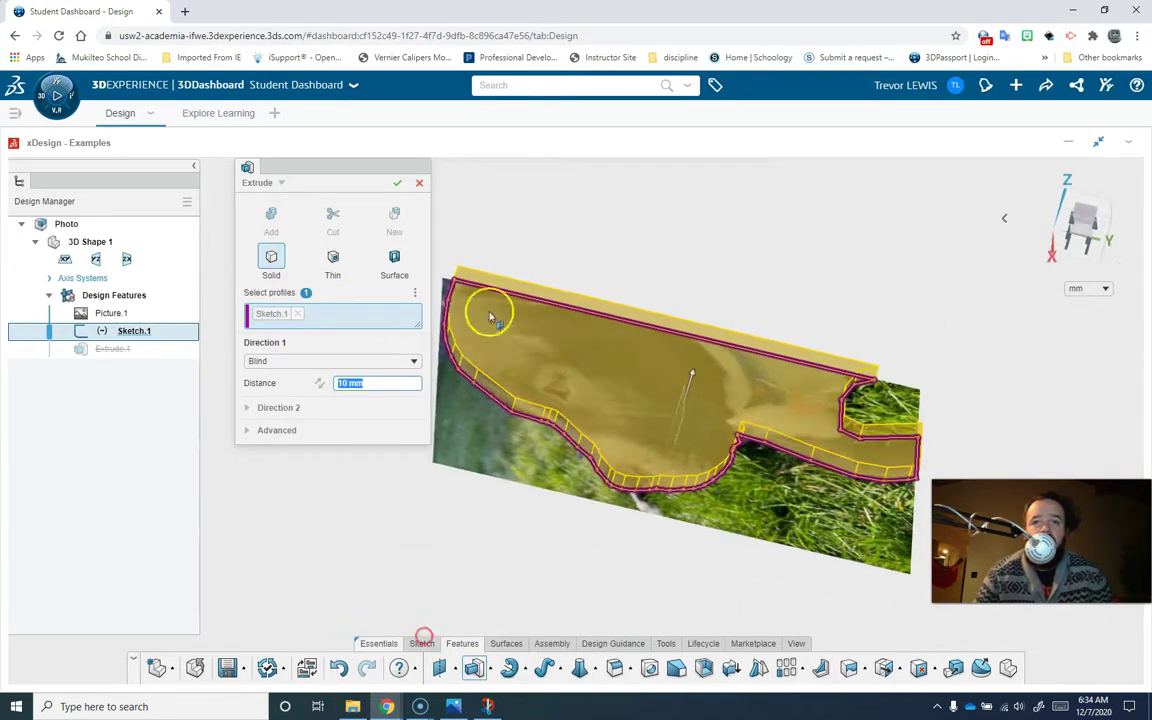
click(396, 183)
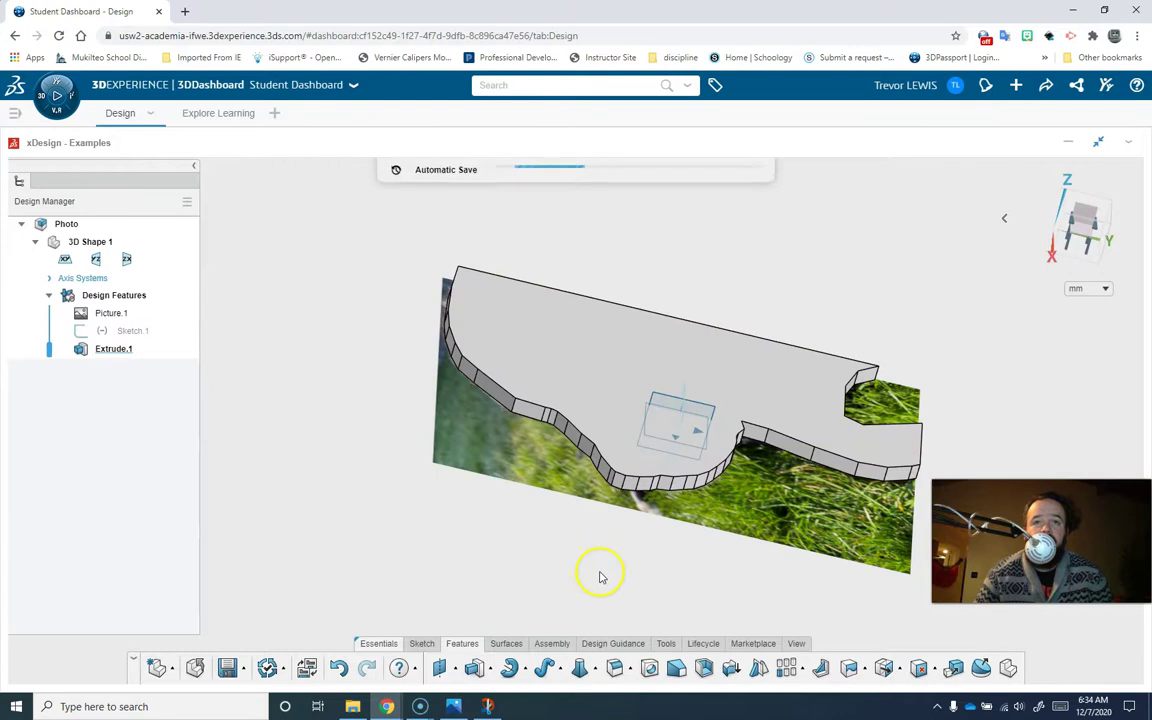
- Select Extrude.1 in the Design Manager and hide it from its context toolbar
mouse_move(595, 571)
middle_down()
mouse_move(532, 553)
mouse_move(488, 648)
mouse_move(450, 585)
middle_up()
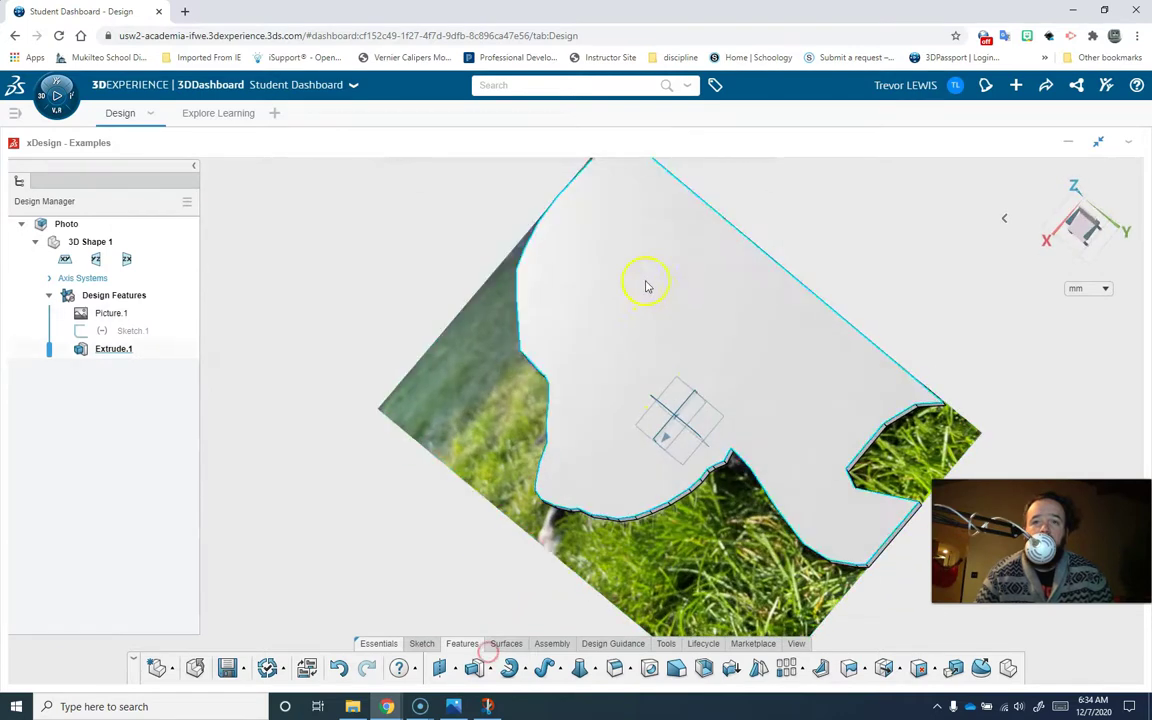
click(700, 400)
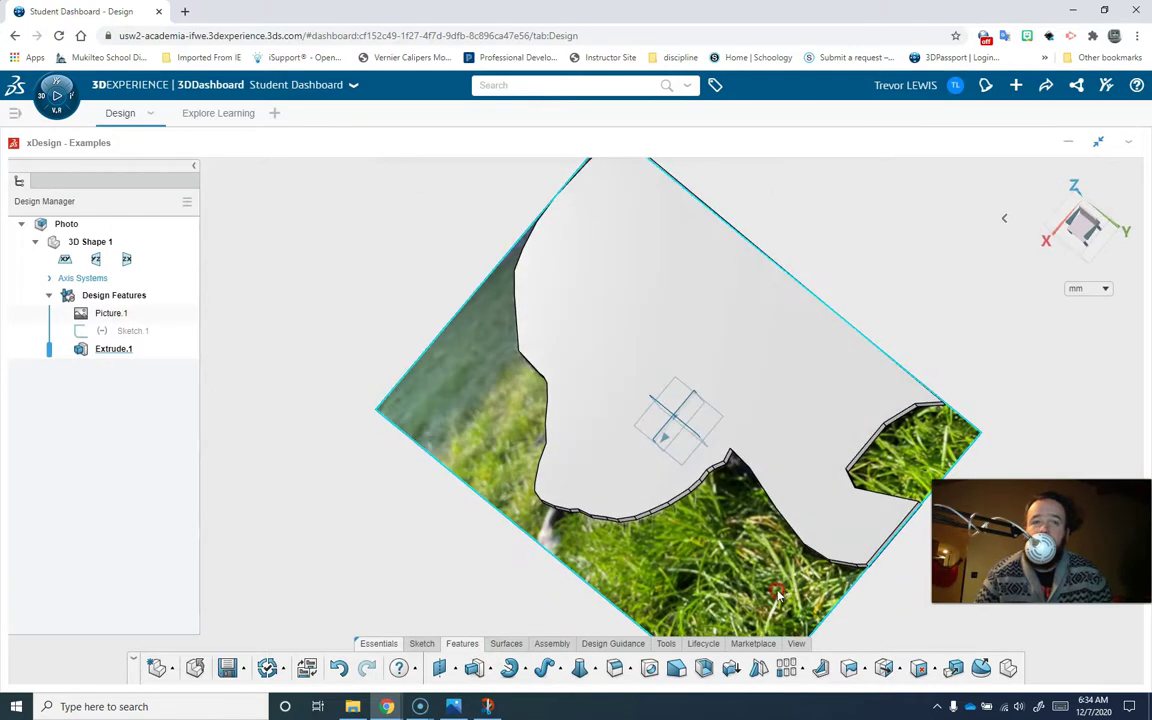
click(82, 356)
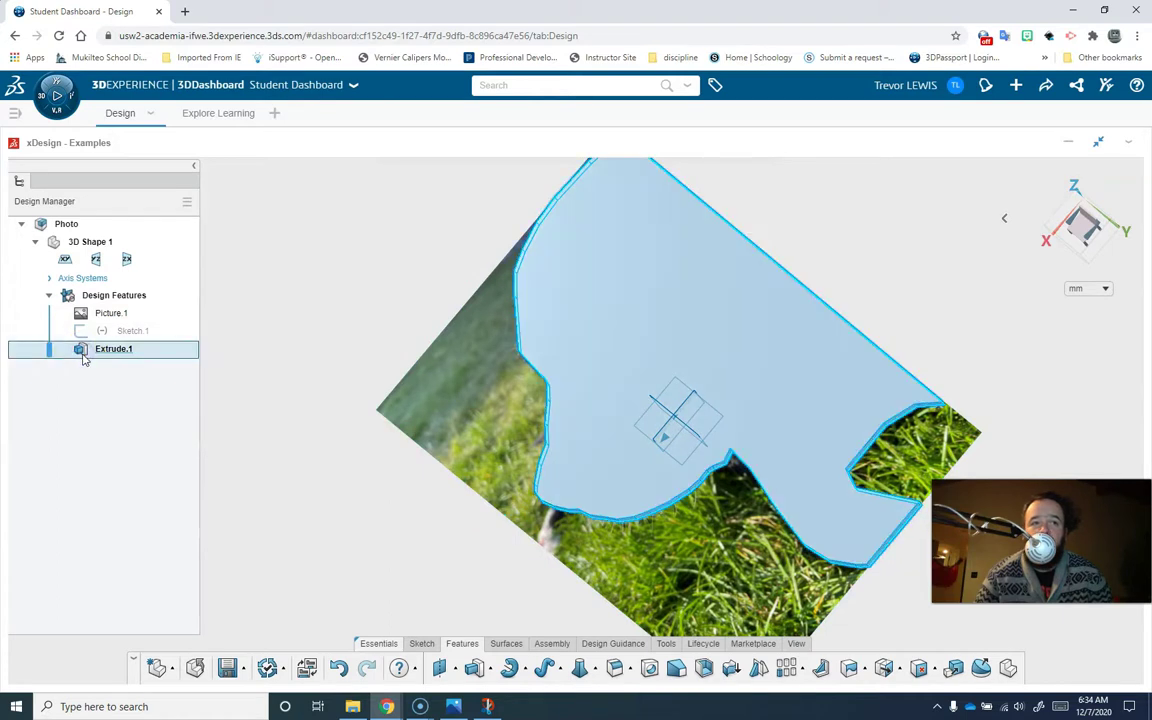
click(136, 299)
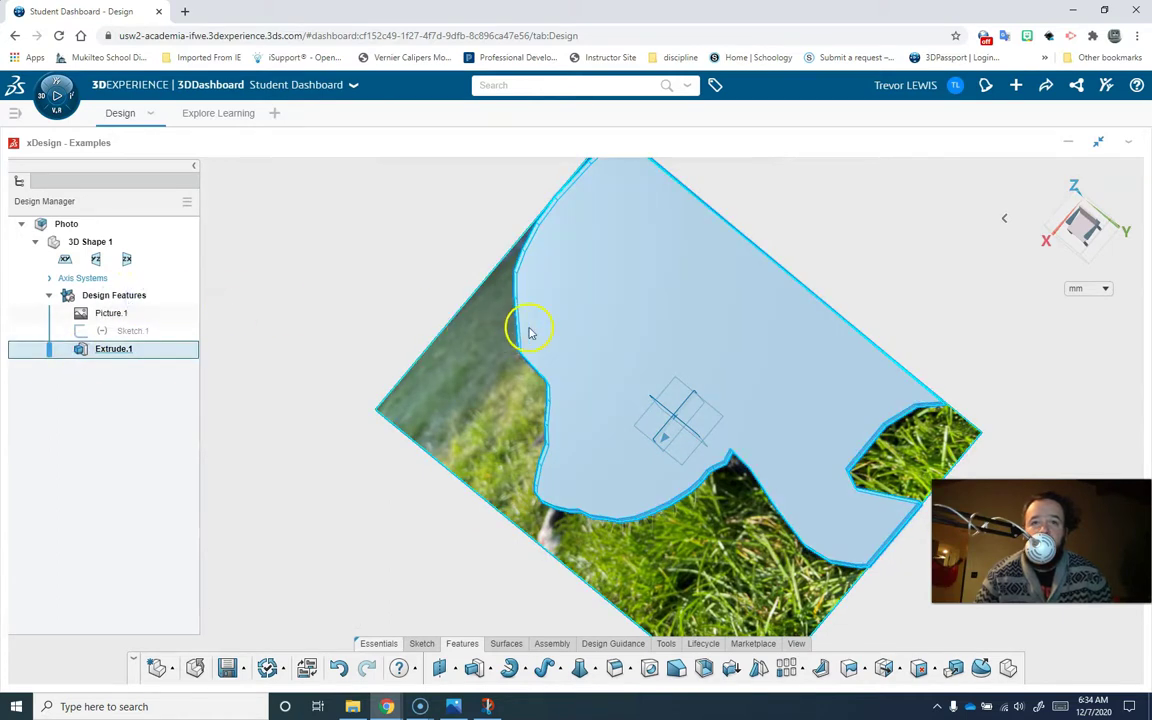
click(630, 340)
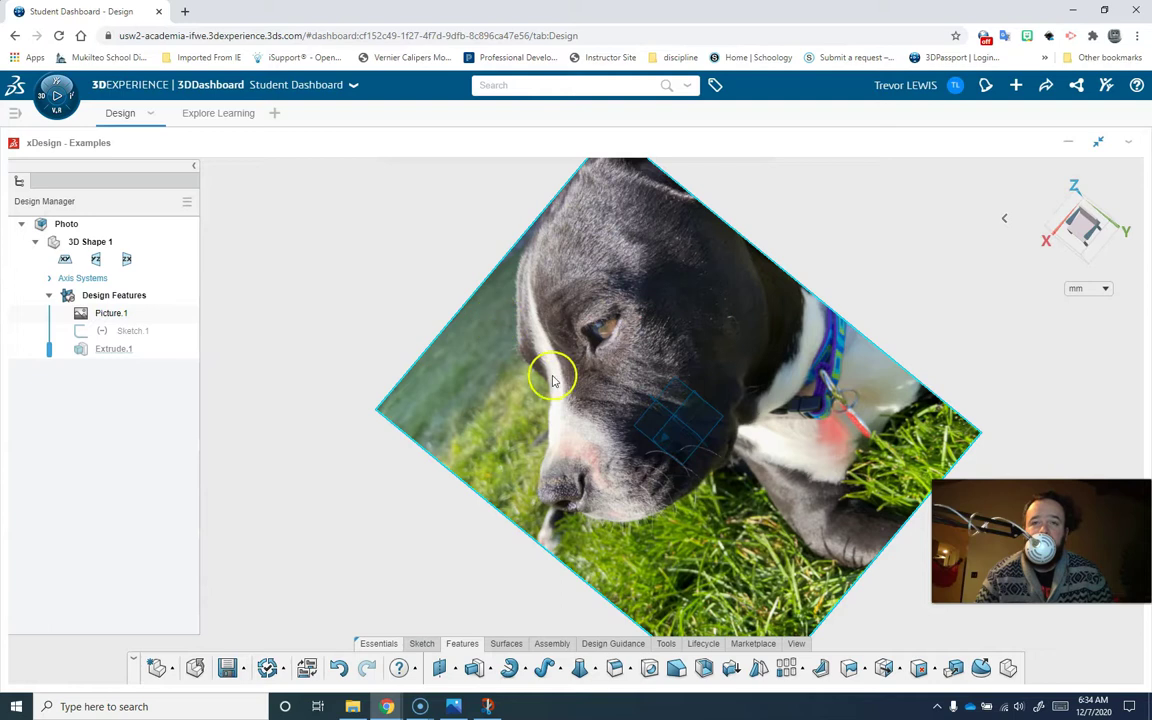